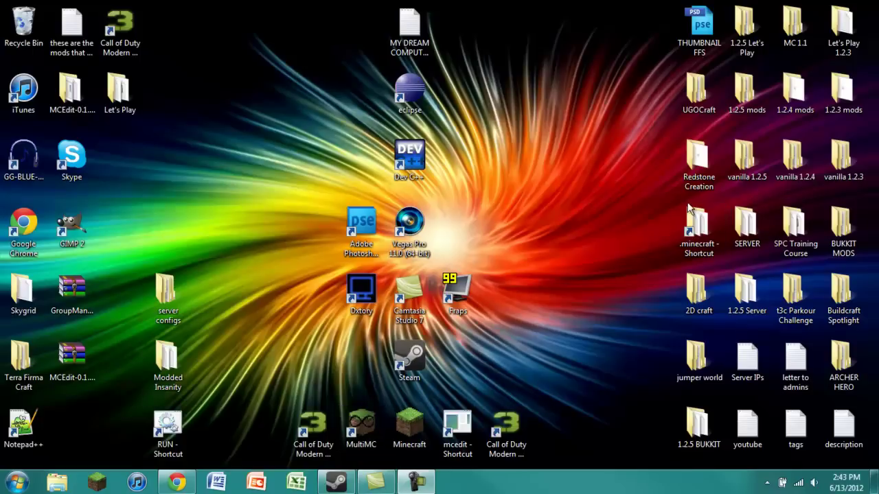
- Launch Minecraft and log in with the remembered account credentials
click(392, 429)
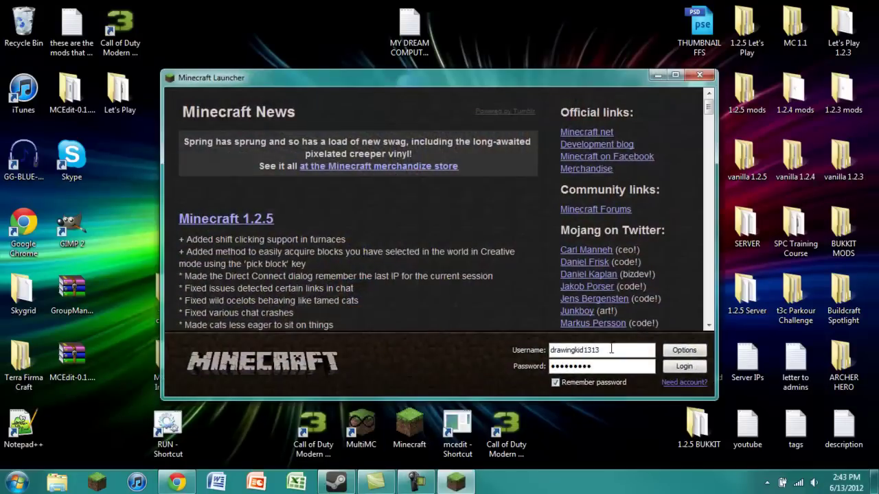
click(694, 368)
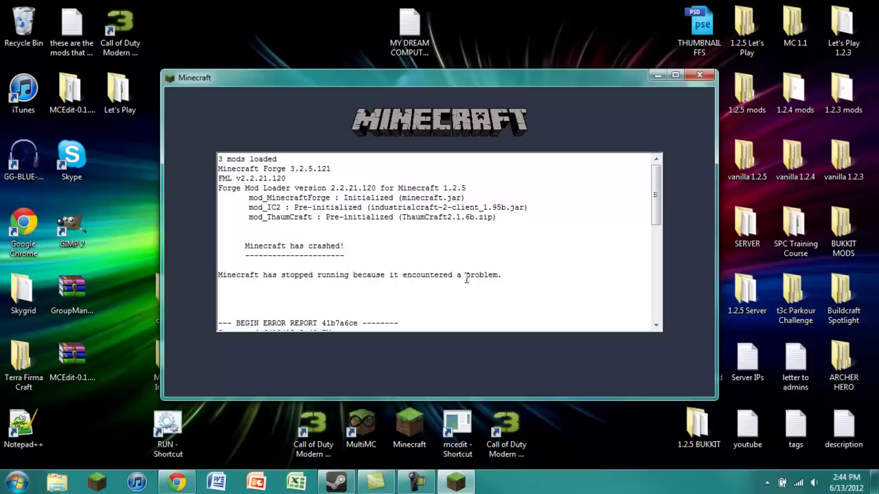
- Read through the Minecraft crash report, from the crash notice down to the system details and the exception
scroll(471, 281, down, 2)
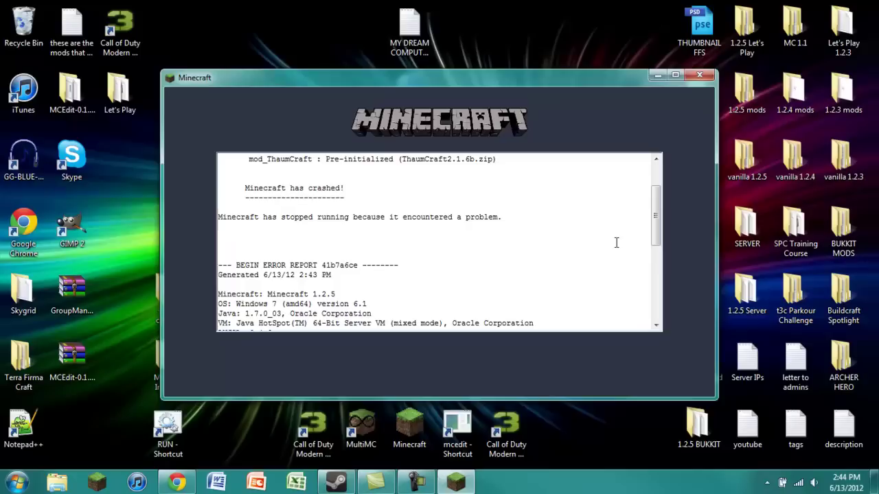
scroll(612, 248, down, 2)
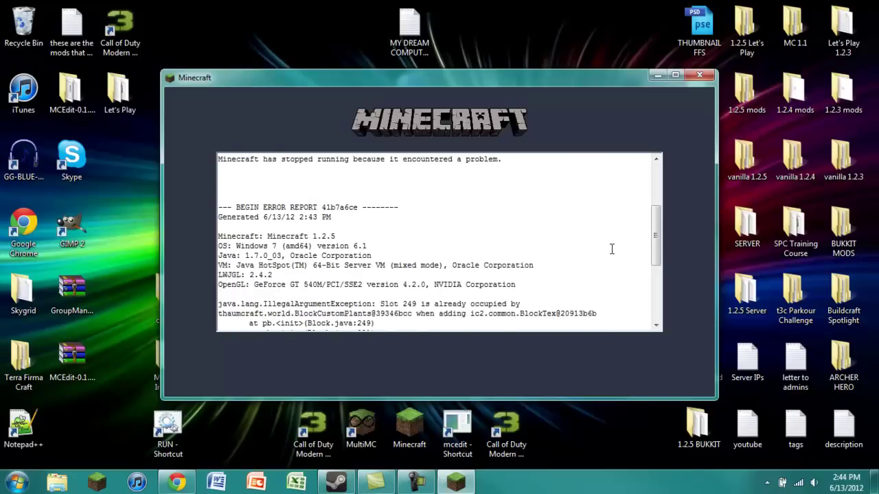
scroll(611, 248, down, 2)
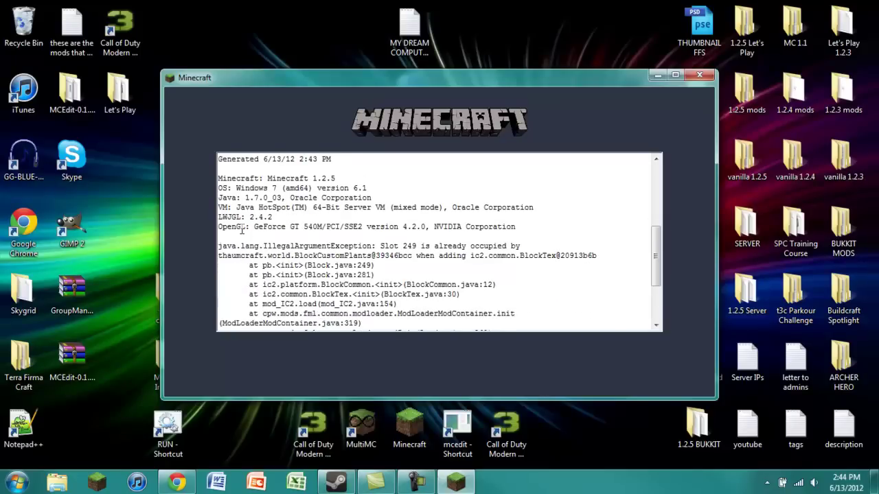
scroll(241, 223, up, 2)
scroll(250, 199, up, 1)
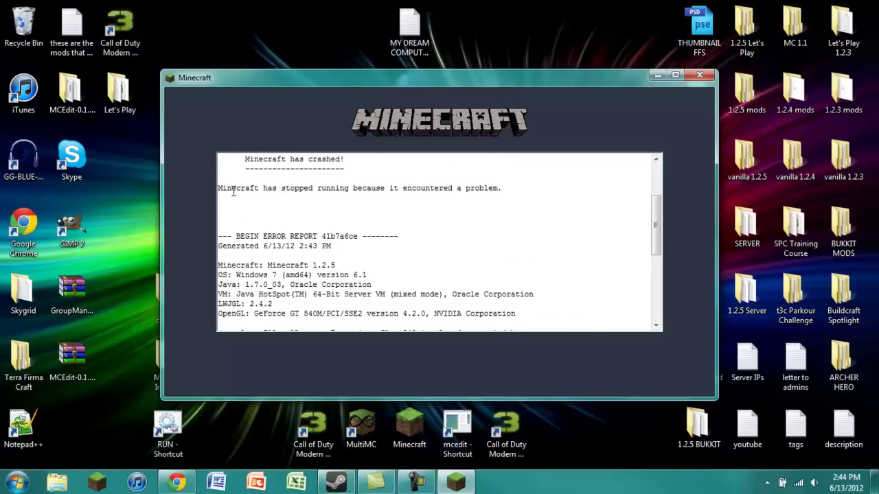
drag(219, 188, 414, 192)
click(526, 212)
scroll(478, 247, down, 2)
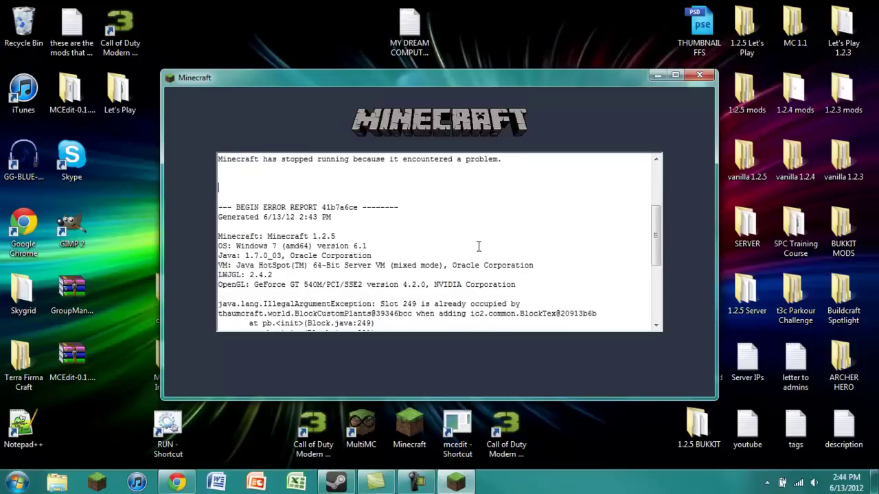
scroll(479, 247, down, 1)
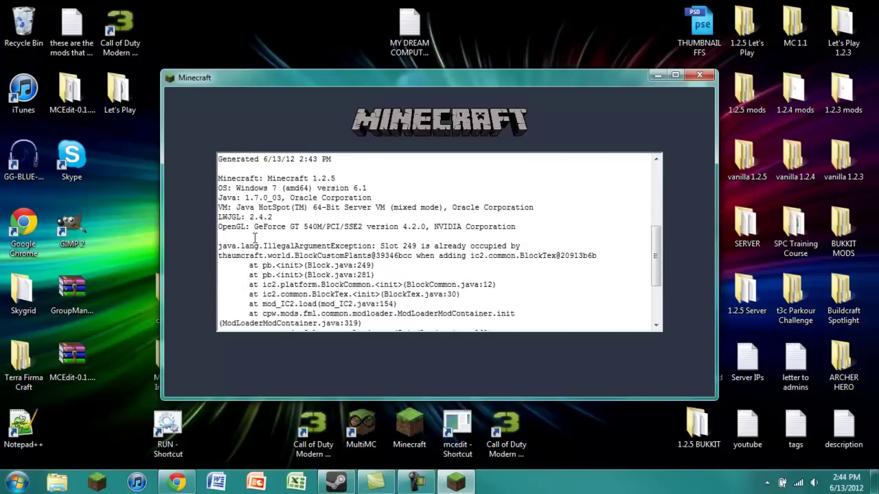
drag(226, 178, 444, 235)
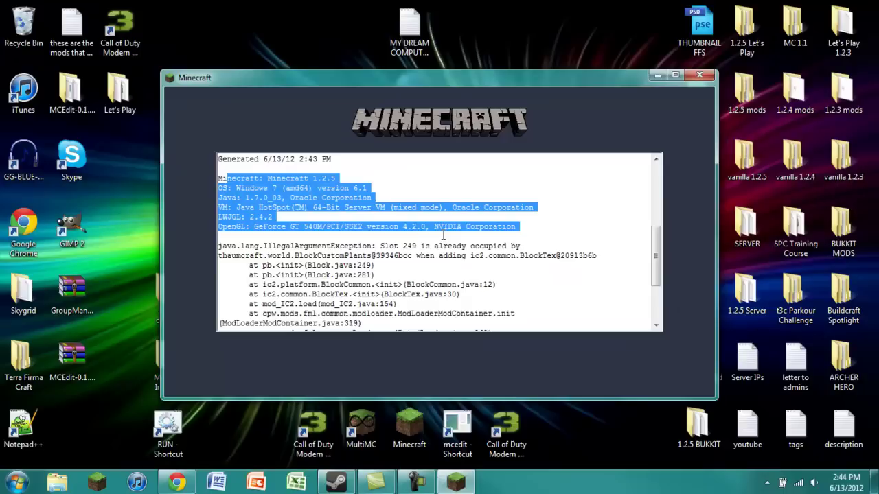
click(547, 239)
scroll(460, 251, down, 1)
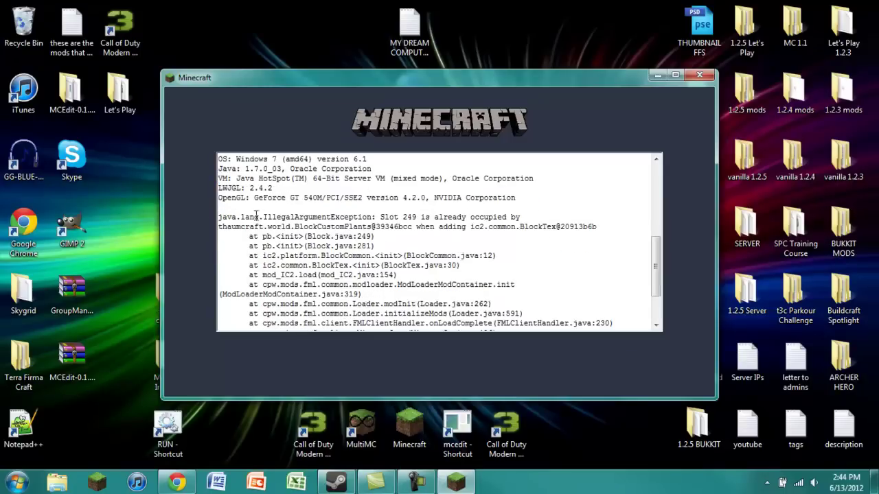
- Check the exception line for the occupied slot ID and the two conflicting mods, and close the crashed game's window
drag(265, 217, 372, 214)
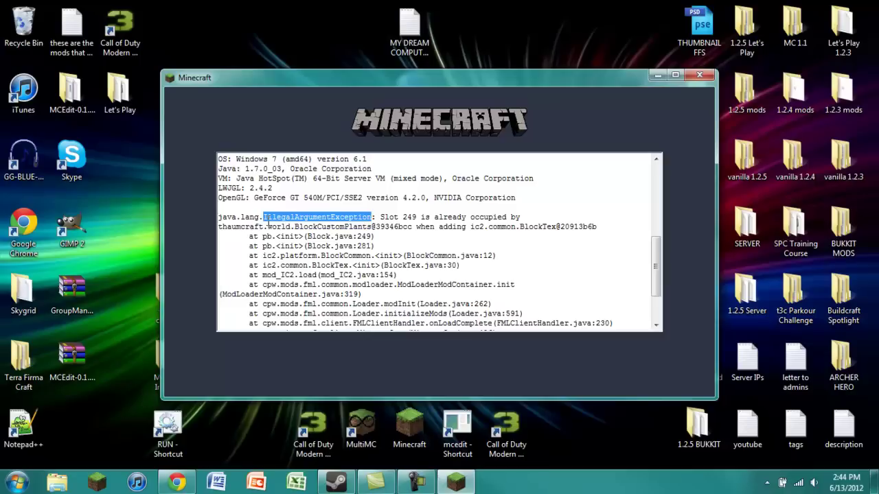
click(383, 216)
drag(382, 216, 416, 213)
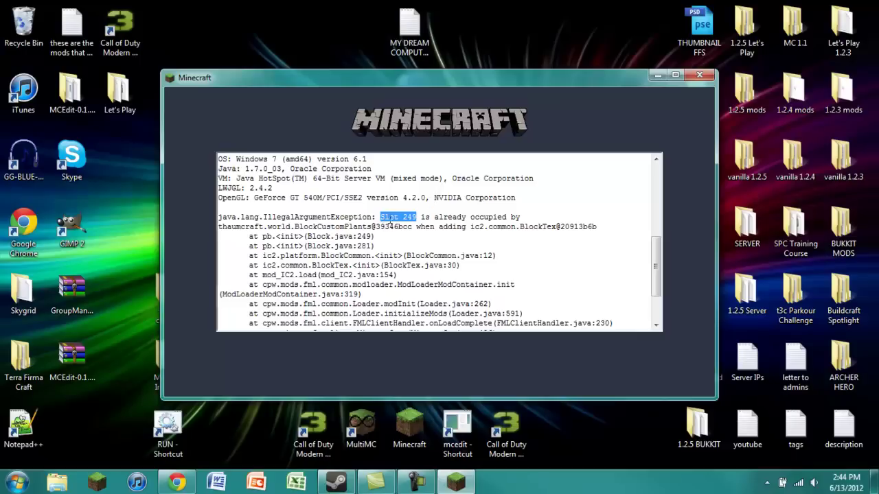
click(405, 210)
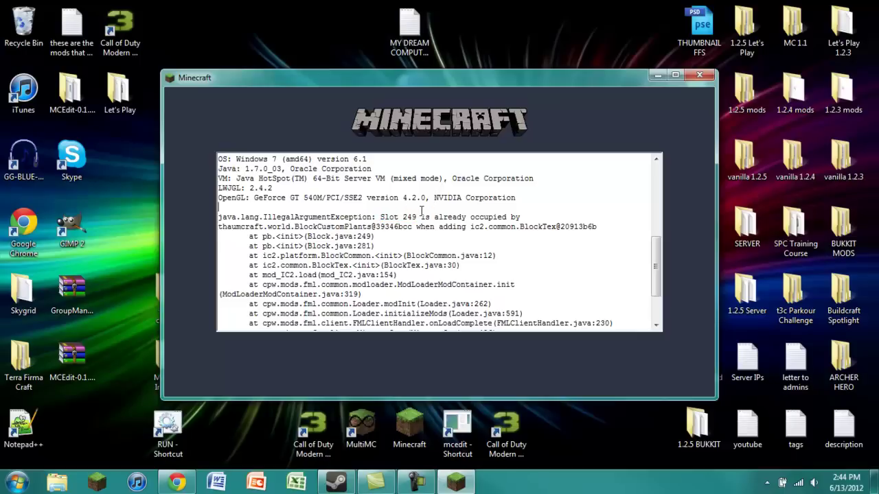
drag(403, 213, 417, 213)
click(384, 237)
mouse_move(219, 226)
mouse_down()
mouse_move(256, 217)
mouse_move(246, 228)
mouse_move(264, 227)
mouse_move(192, 234)
mouse_move(214, 225)
mouse_up()
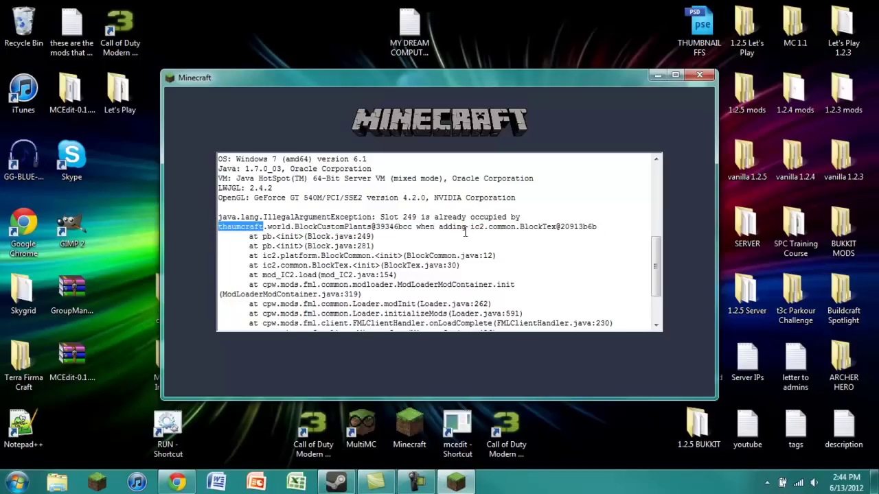
drag(471, 227, 485, 226)
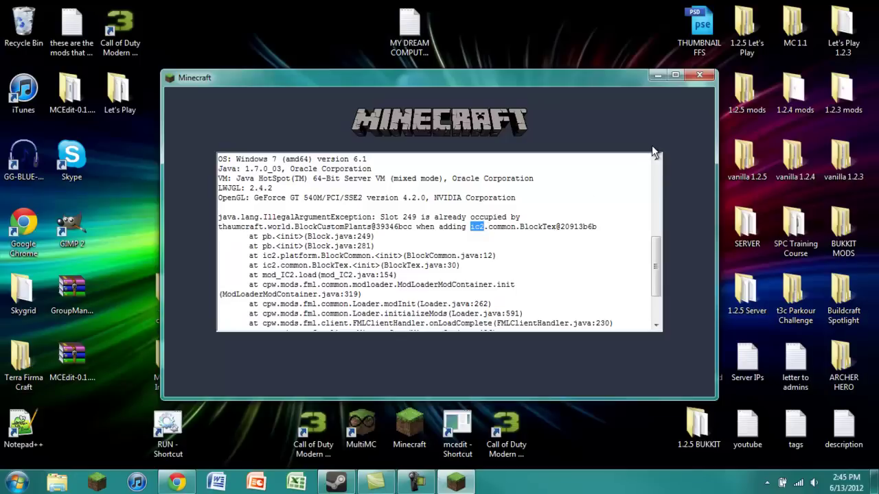
click(698, 75)
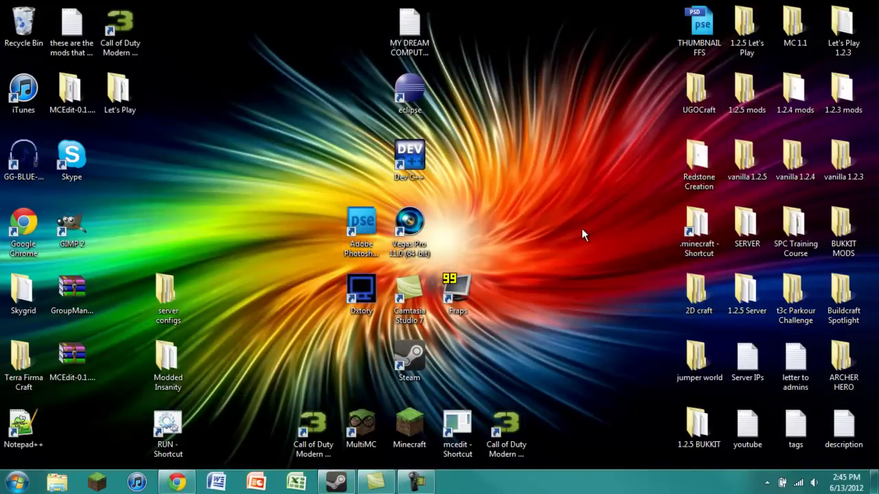
- Open the user profile's AppData Roaming folder in a file window
key(super)
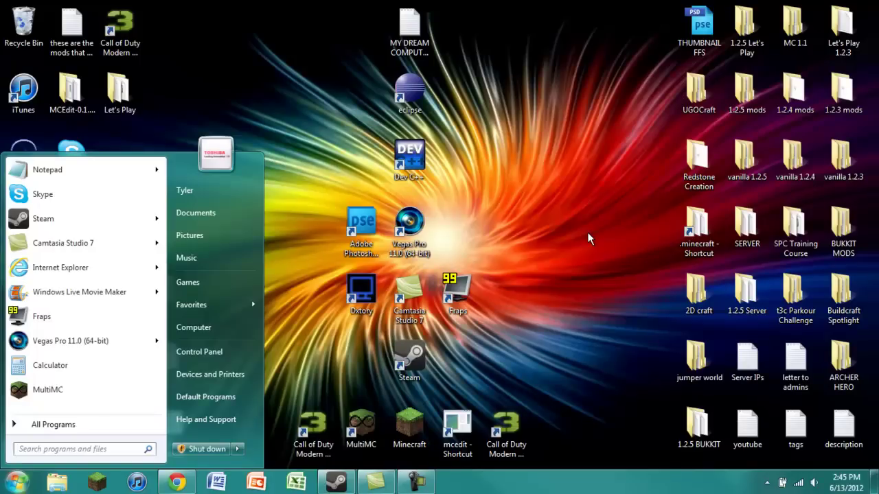
text(%appa)
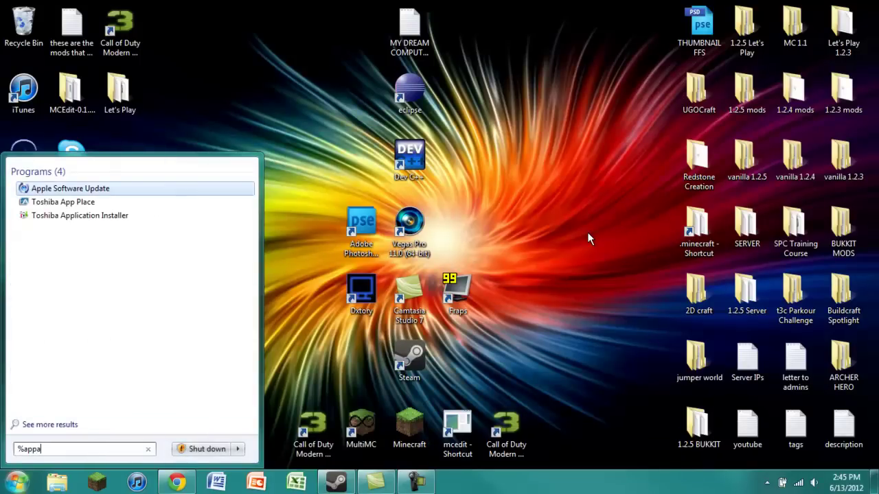
text(d)
key(BackSpace)
key(BackSpace)
text(data)
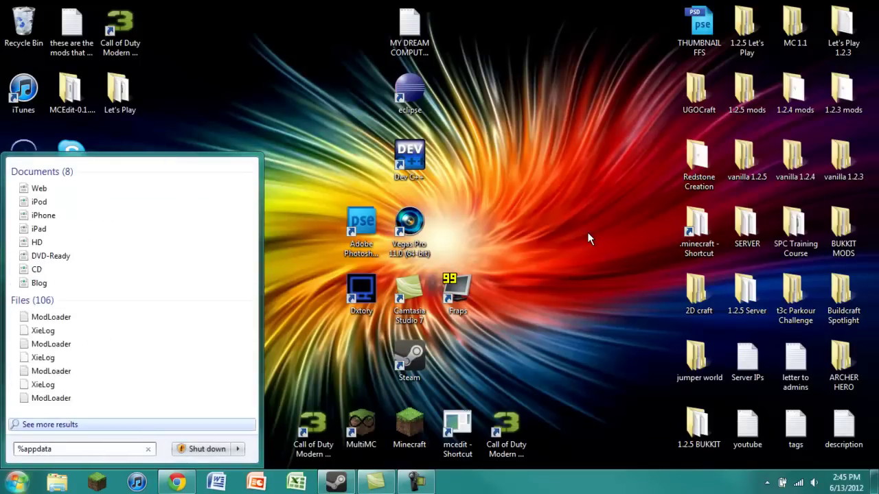
key(Return)
drag(613, 62, 441, 56)
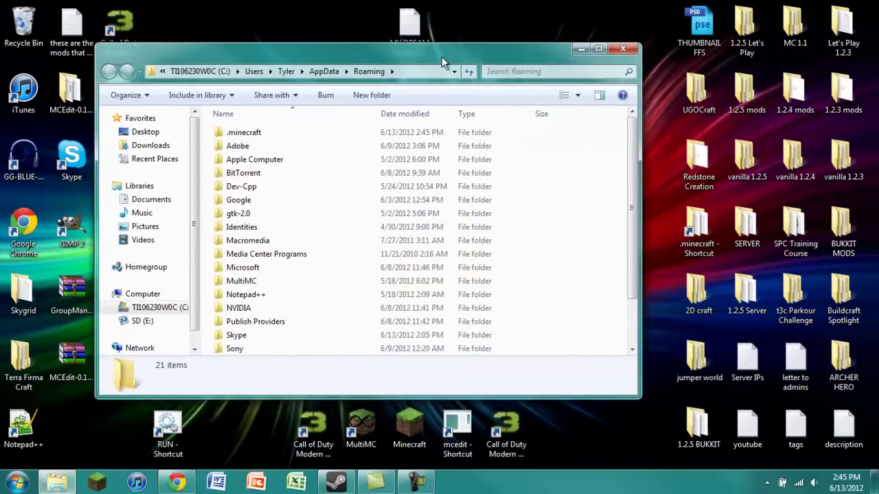
- Open the config folder inside .minecraft to reach the mods' configuration files
double_click(243, 132)
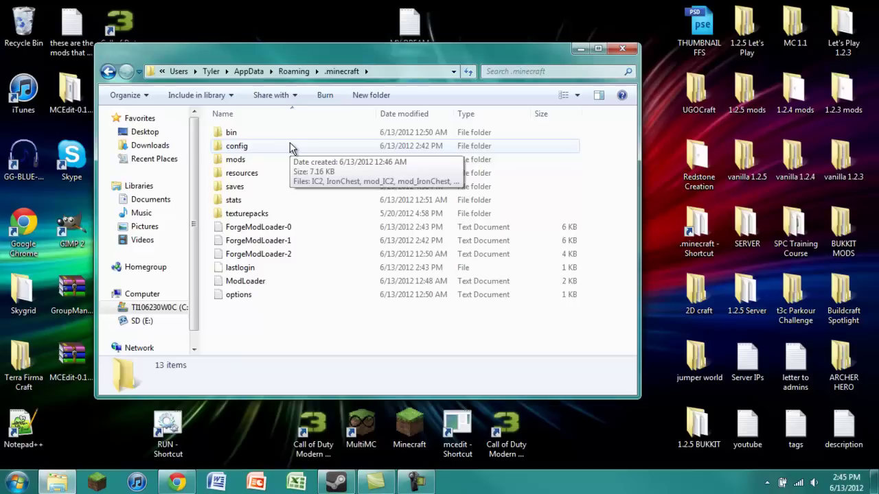
drag(316, 341, 272, 124)
click(326, 315)
double_click(251, 149)
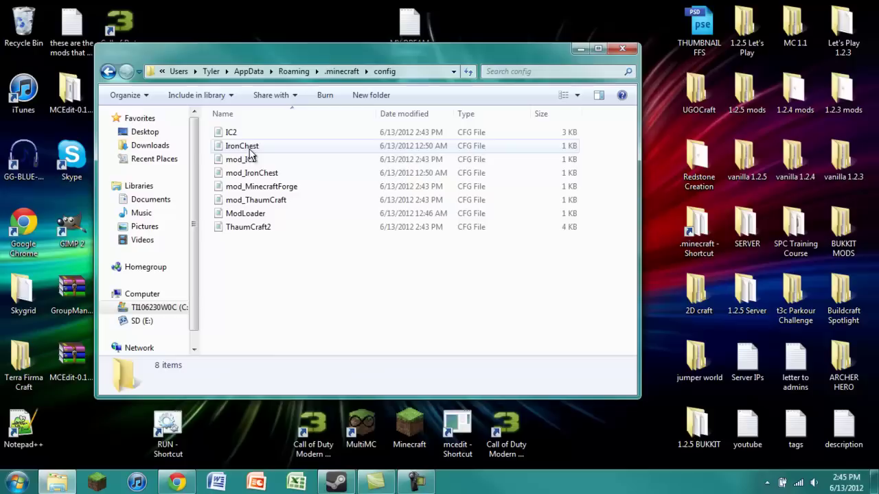
drag(362, 227, 312, 124)
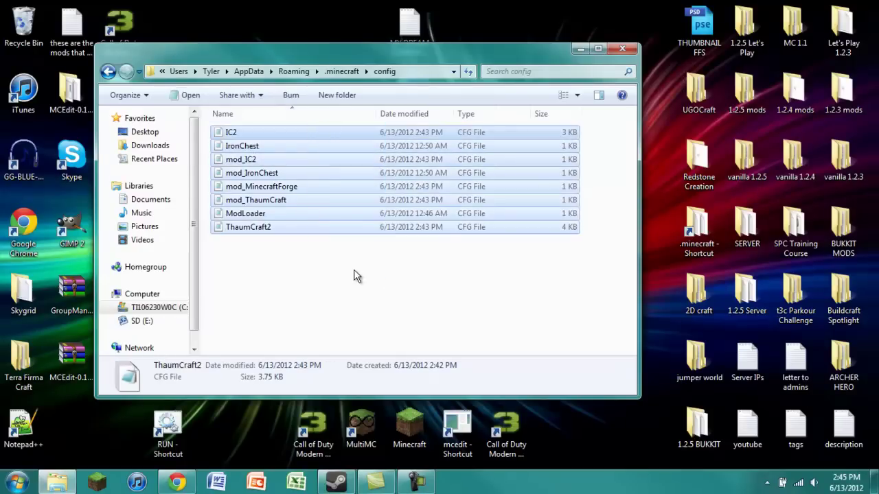
click(349, 263)
- Open the ThaumCraft2 configuration file in Notepad and move its window clear of the file list
click(256, 134)
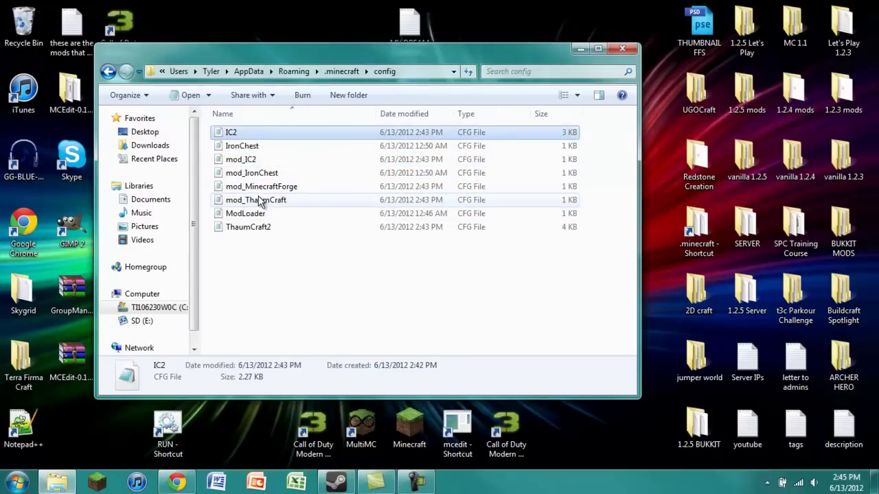
ctrl+click(250, 229)
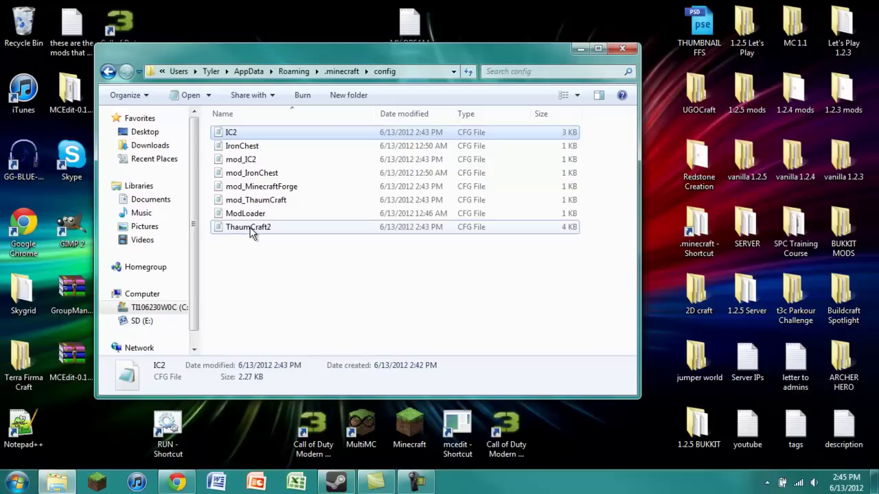
double_click(214, 229)
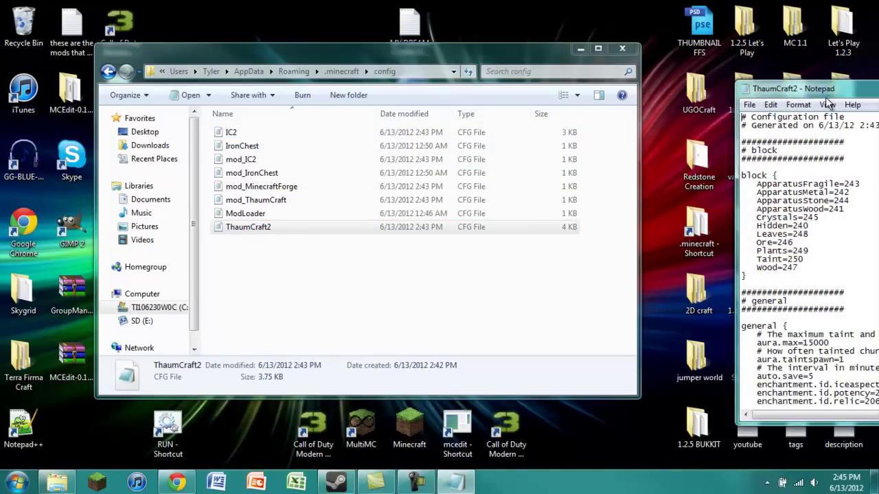
drag(835, 90, 232, 67)
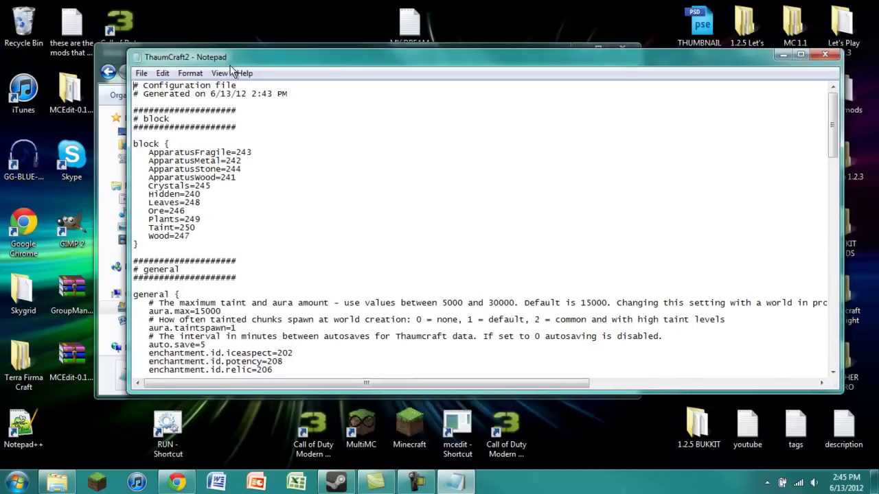
drag(336, 60, 528, 166)
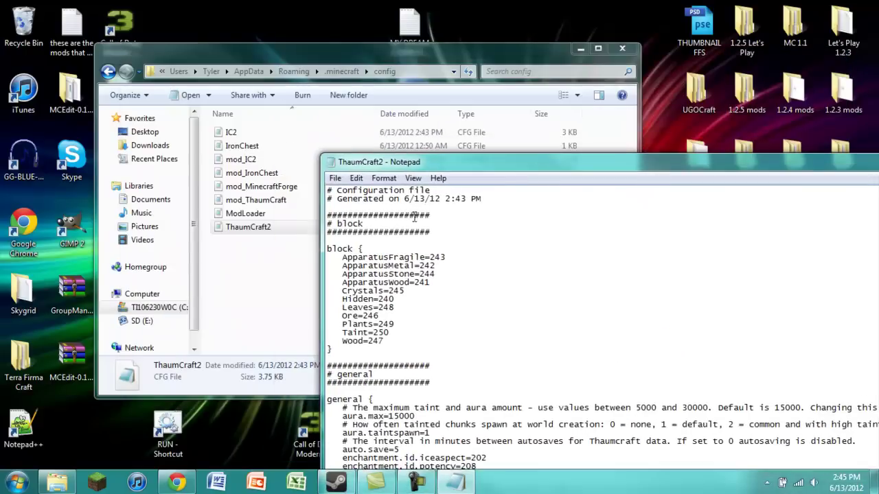
- Open the IC2 configuration file and arrange it side by side with the ThaumCraft2 file, each filling half the screen
double_click(230, 132)
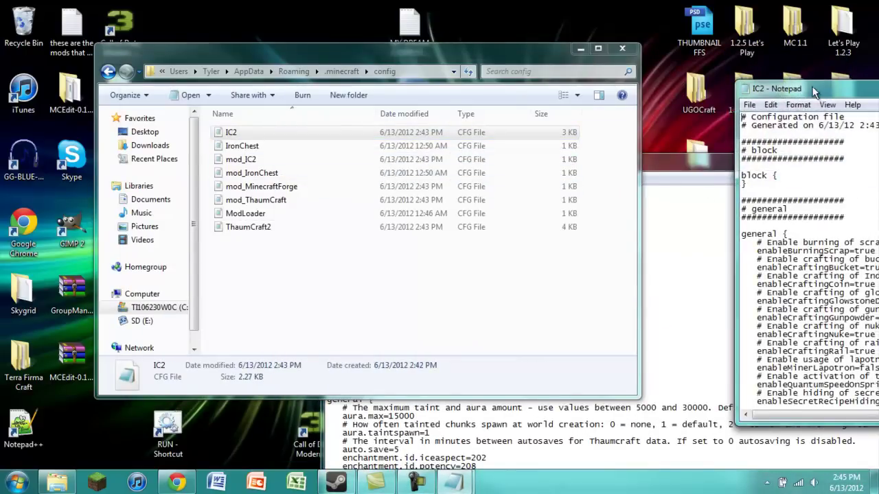
drag(813, 91, 81, 13)
drag(807, 162, 878, 55)
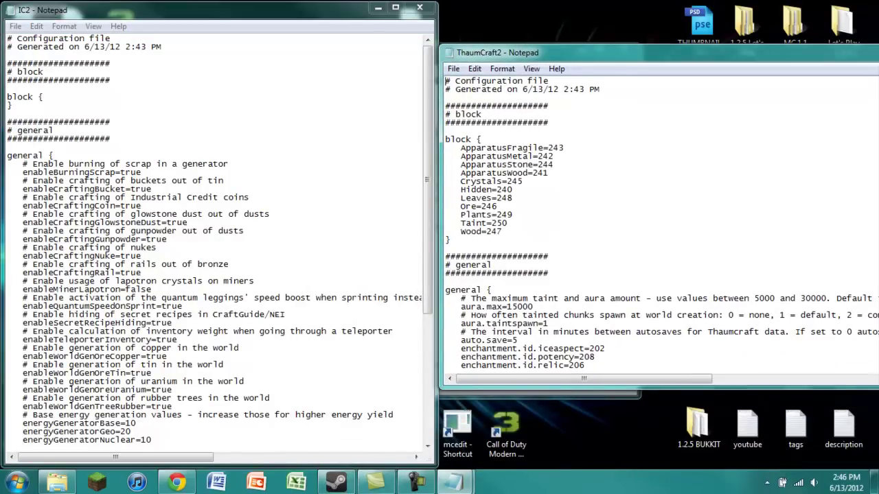
key(super+Right)
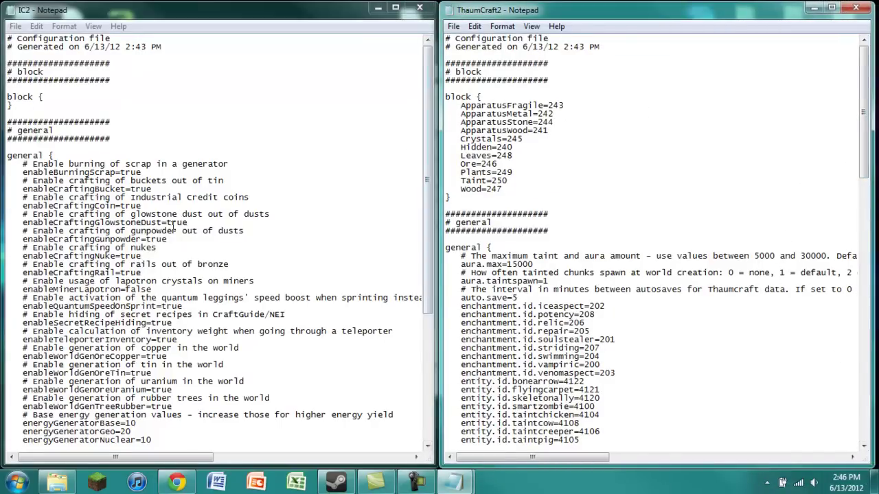
- Compare the block sections of the ThaumCraft2 and IC2 configuration files, checking which block IDs each one lists
double_click(515, 187)
drag(515, 182, 614, 190)
click(546, 142)
click(530, 204)
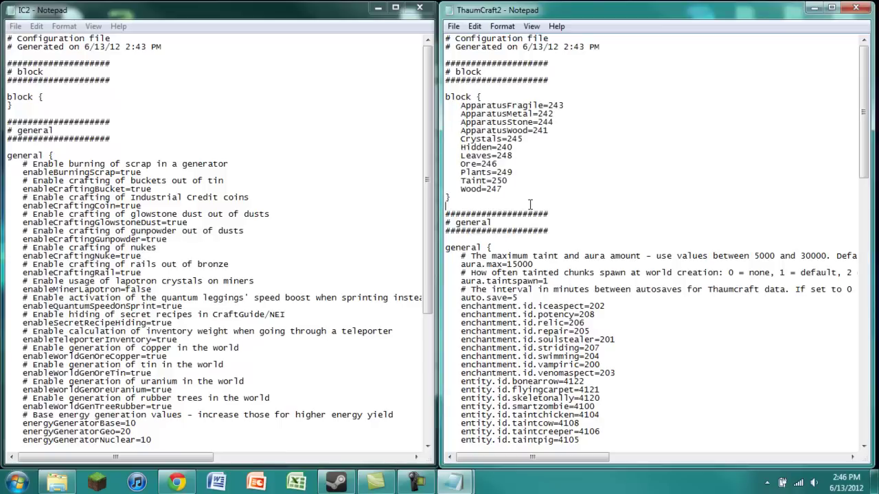
drag(458, 105, 542, 136)
click(143, 184)
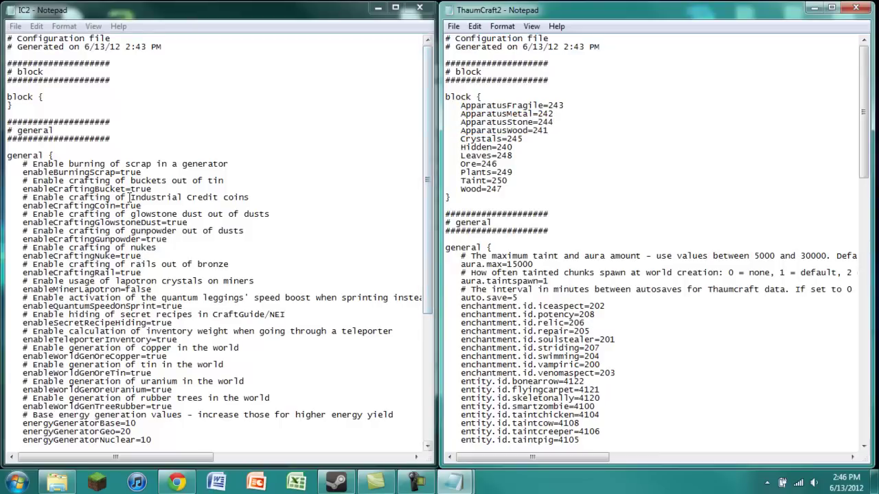
scroll(143, 184, down, 8)
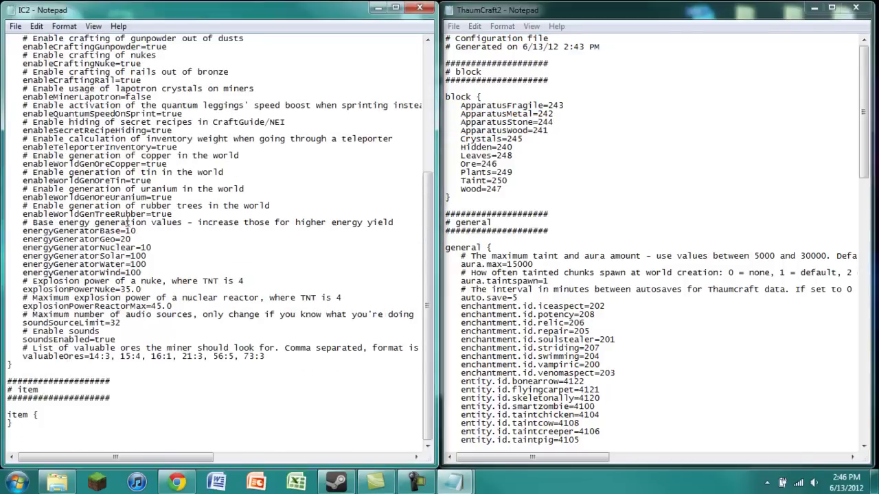
scroll(142, 184, up, 8)
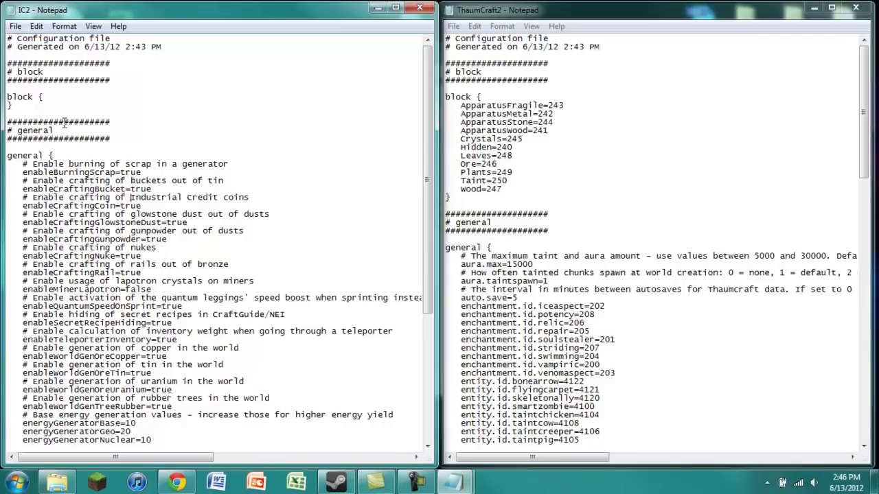
- Close both configuration files and move the ThaumCraft2.1.6b archive out of the mods folder onto the desktop
click(421, 8)
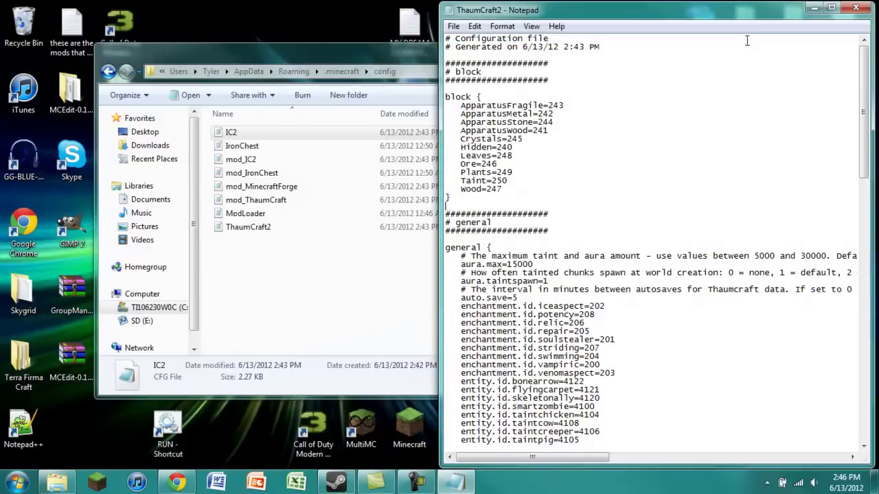
click(856, 8)
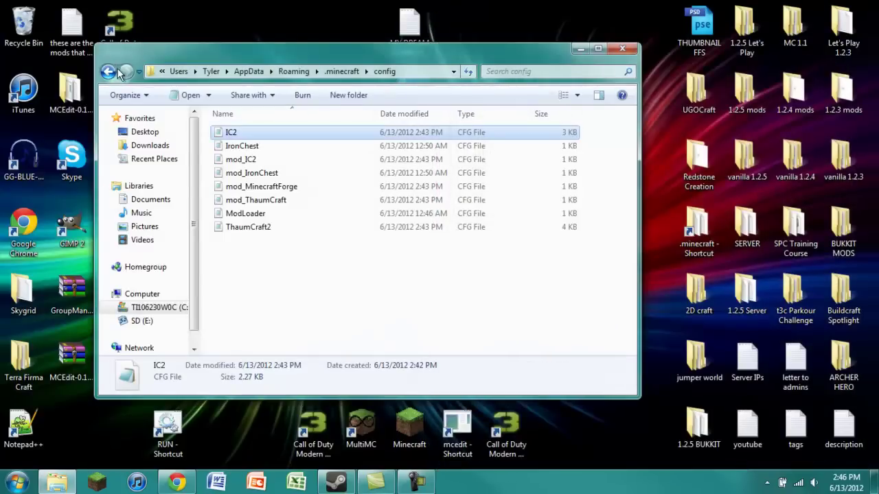
click(108, 71)
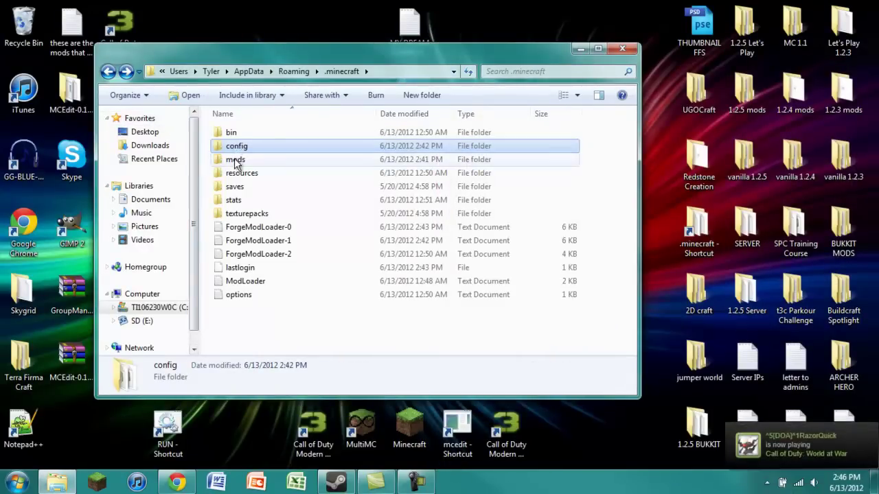
double_click(235, 160)
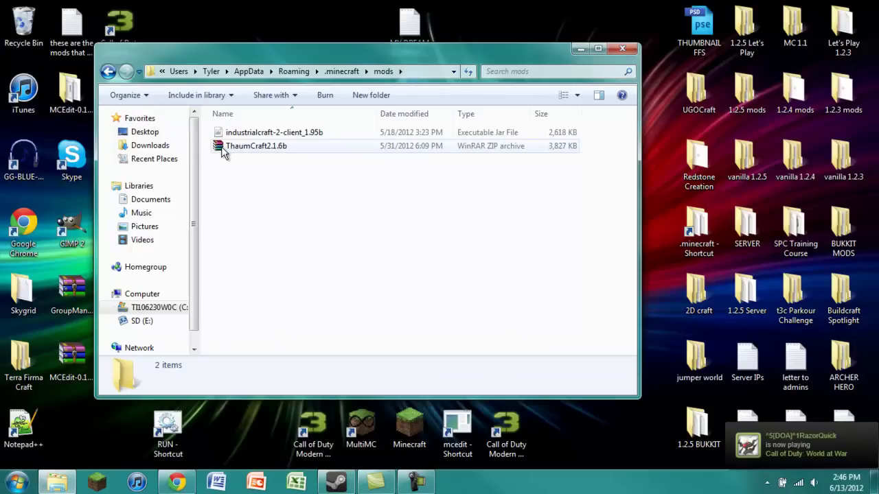
drag(221, 150, 208, 29)
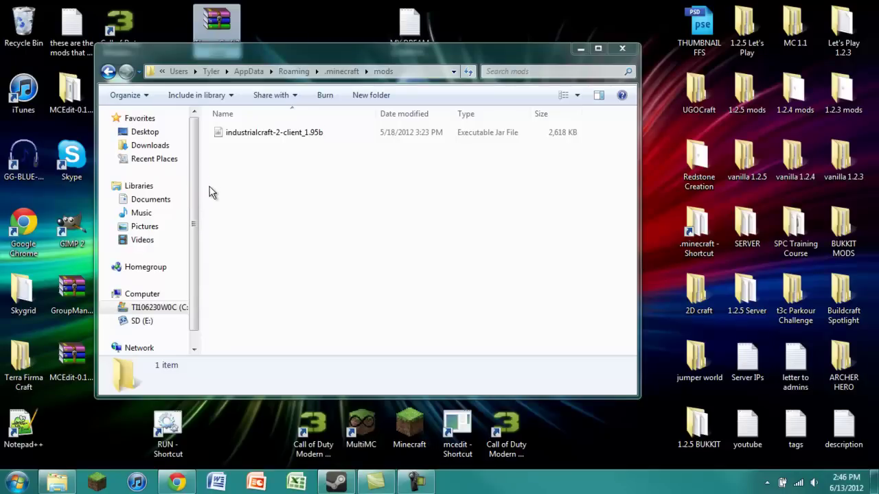
drag(212, 60, 257, 90)
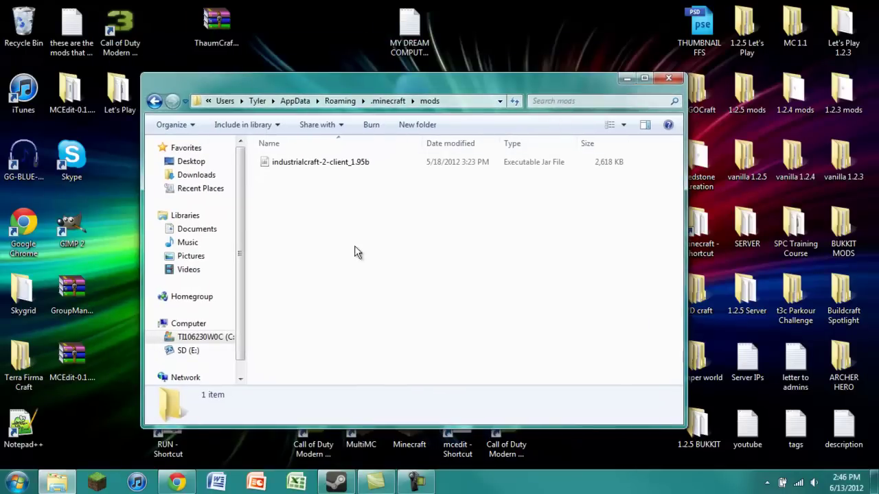
- Launch Minecraft with the saved login to load it without ThaumCraft, and quit the game from its main menu
double_click(409, 438)
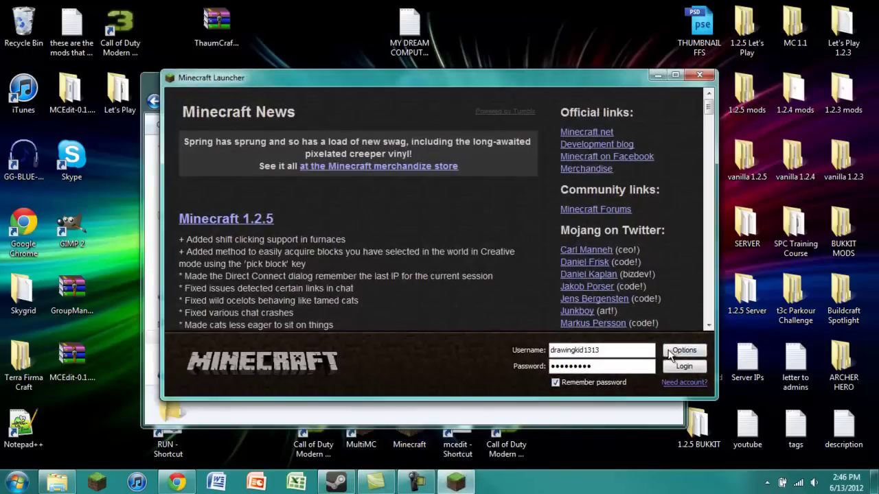
click(680, 364)
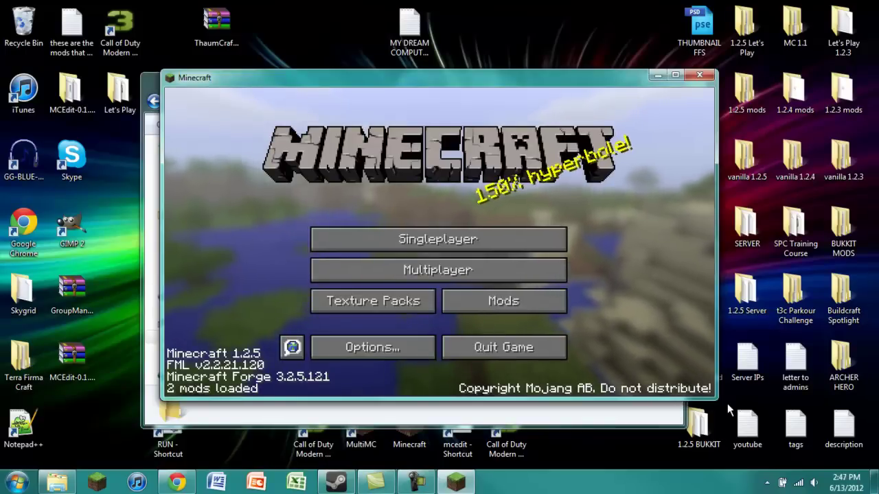
click(487, 350)
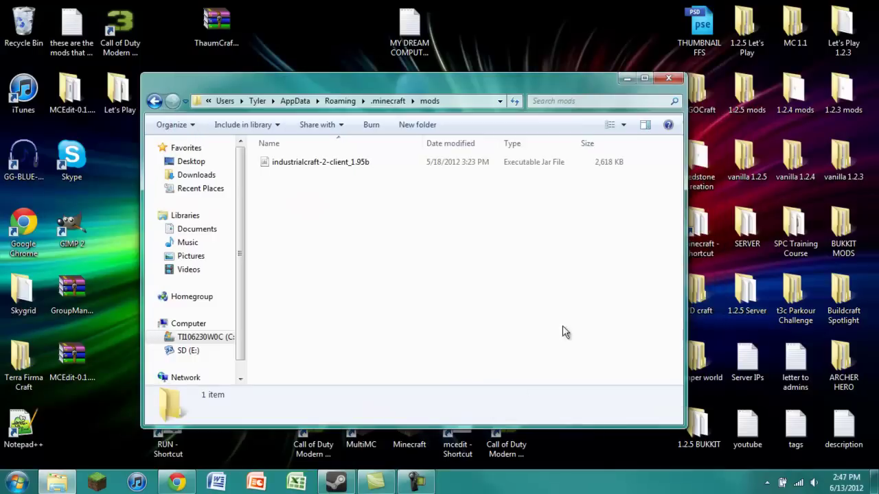
- Move the ThaumCraft2.1.6b archive from the desktop back into the mods folder and return to the config folder
drag(217, 27, 387, 298)
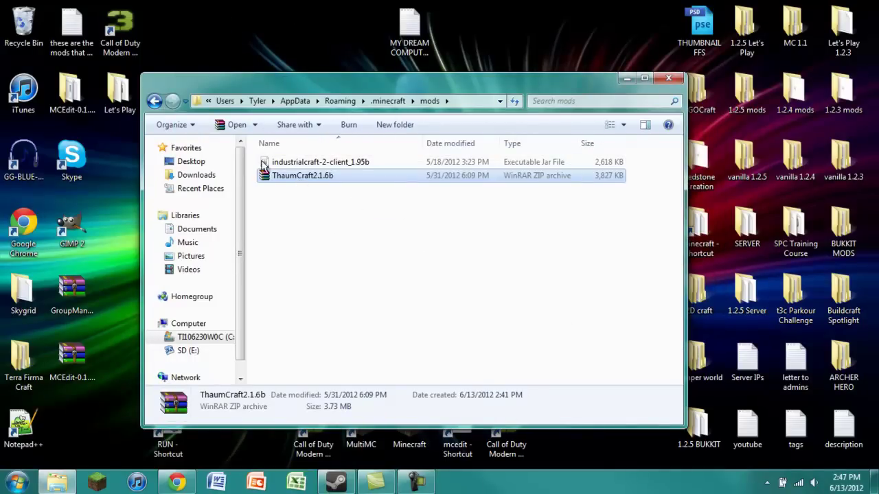
click(154, 101)
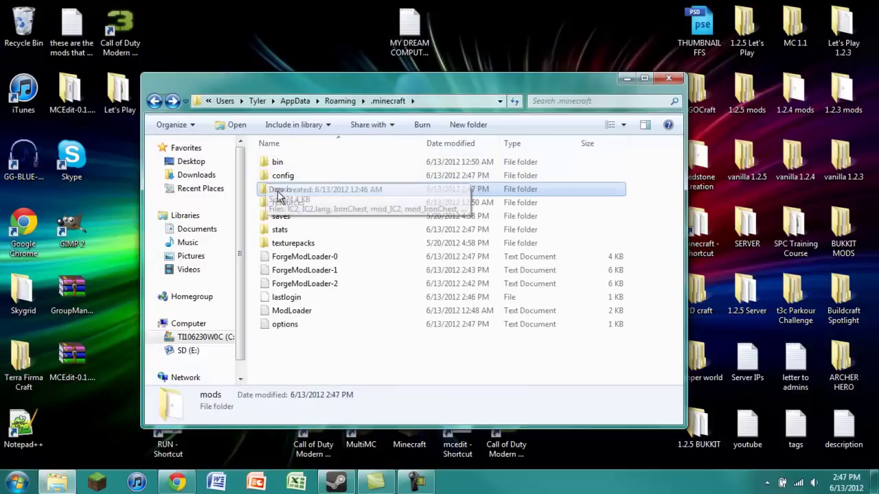
double_click(292, 177)
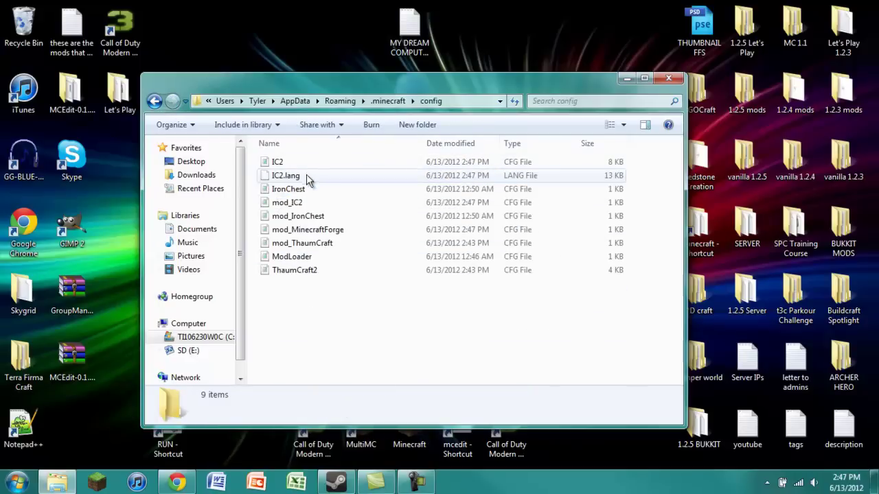
- Open the IC2 and ThaumCraft2 configuration files and arrange them side by side, each filling half the screen
double_click(292, 162)
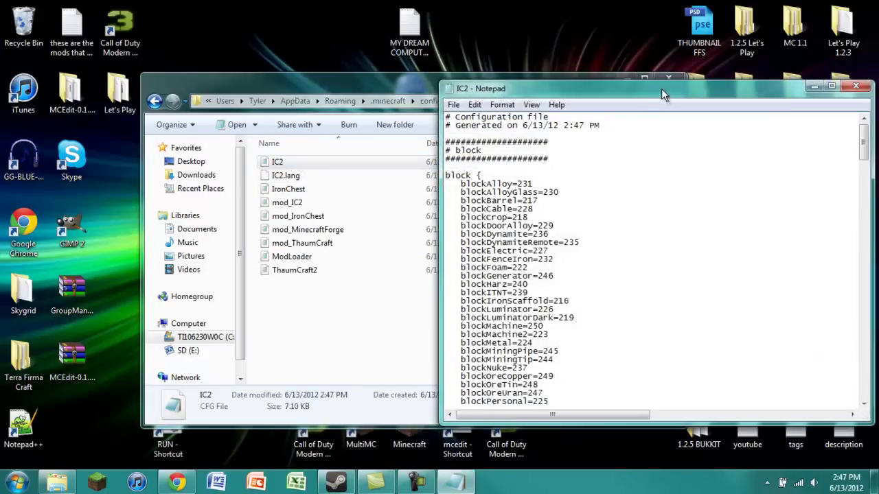
drag(660, 89, 1, 191)
click(530, 256)
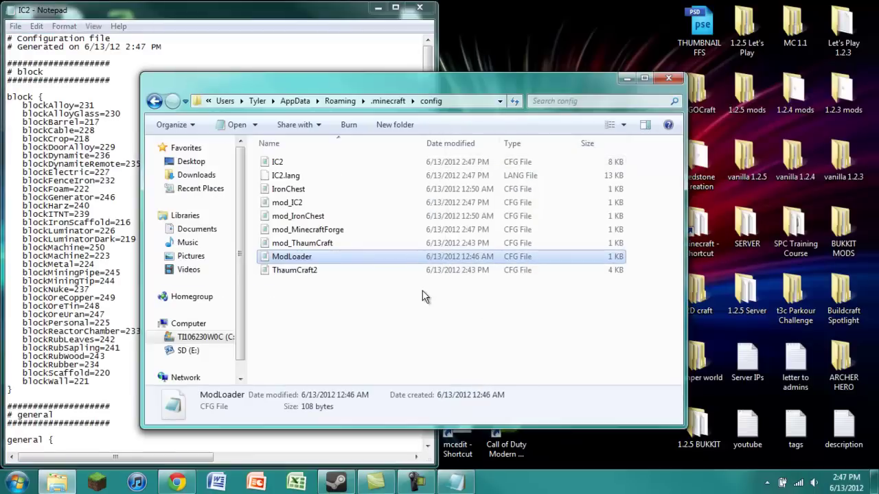
click(341, 276)
double_click(341, 275)
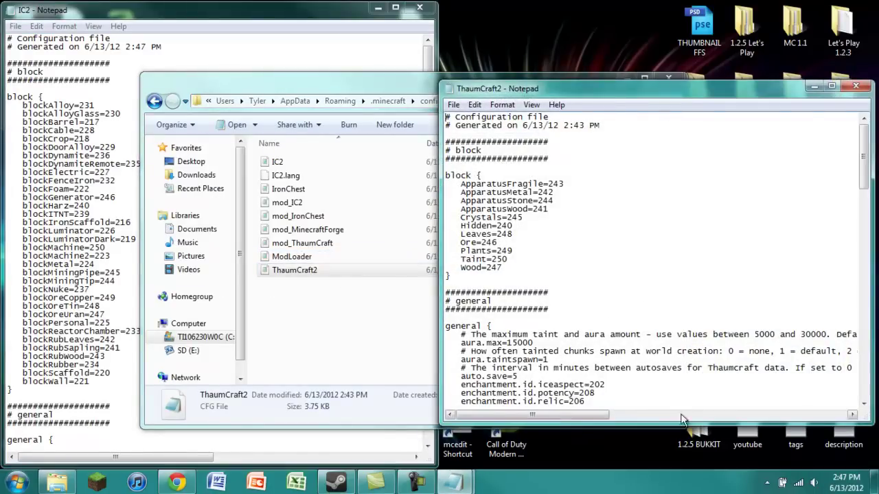
double_click(667, 444)
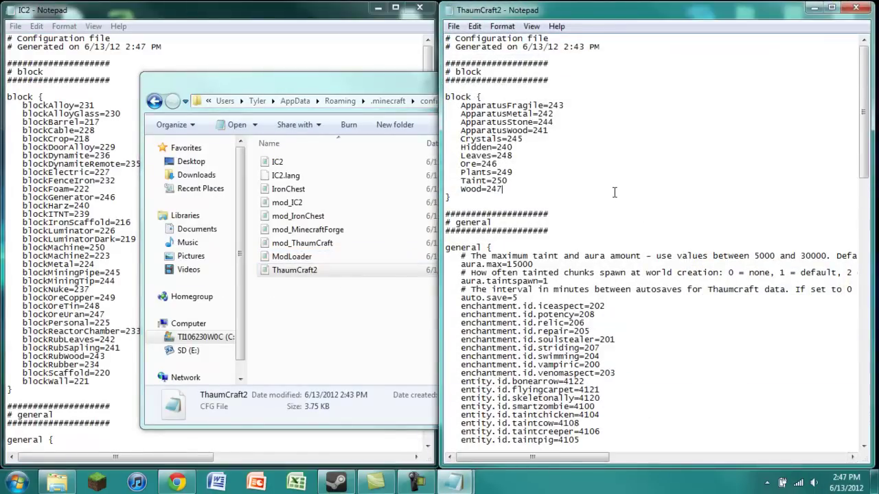
click(353, 67)
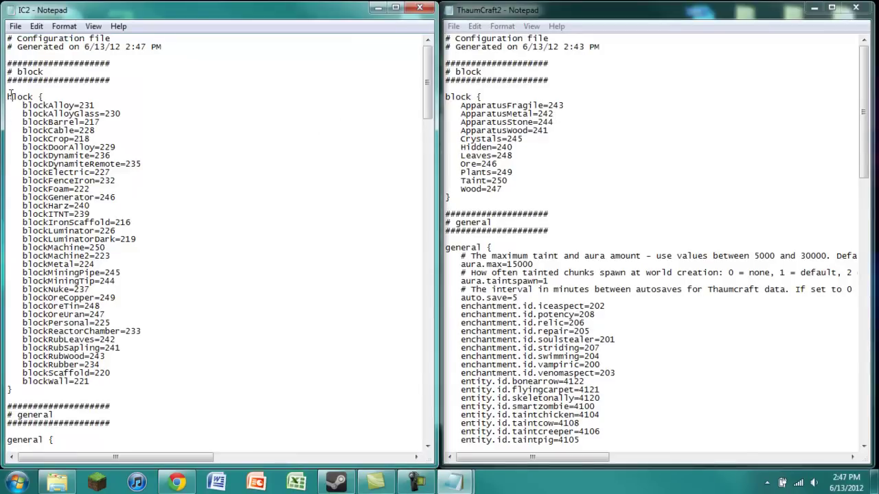
- Compare the block sections of both files and highlight the matching IDs of blockOreCopper in IC2 and Plants in ThaumCraft2
drag(11, 96, 222, 390)
click(232, 421)
click(533, 381)
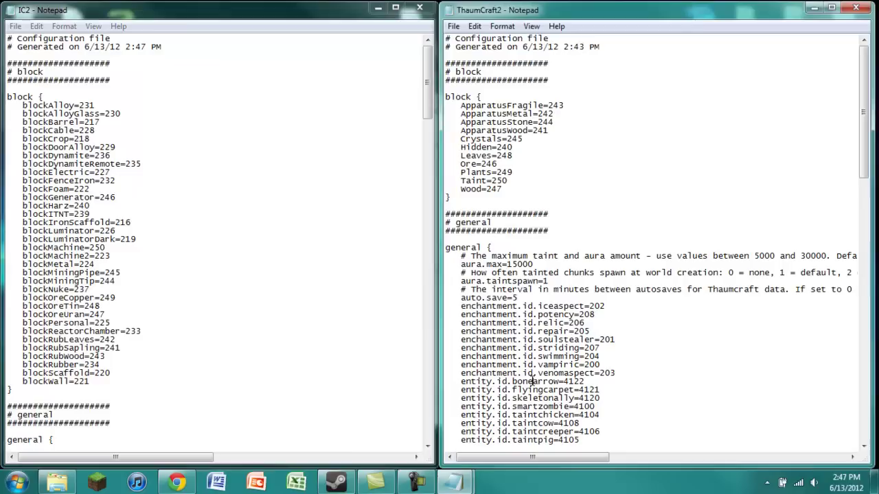
drag(490, 198, 456, 96)
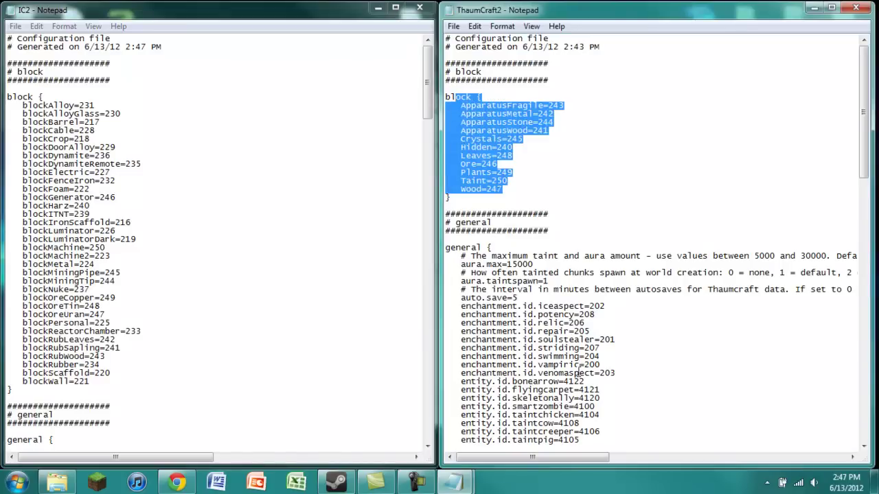
click(117, 198)
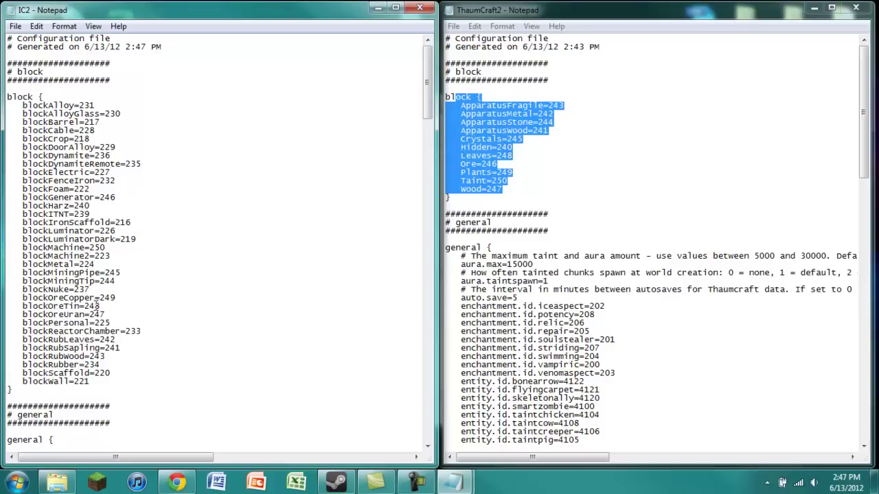
drag(100, 298, 124, 295)
click(552, 214)
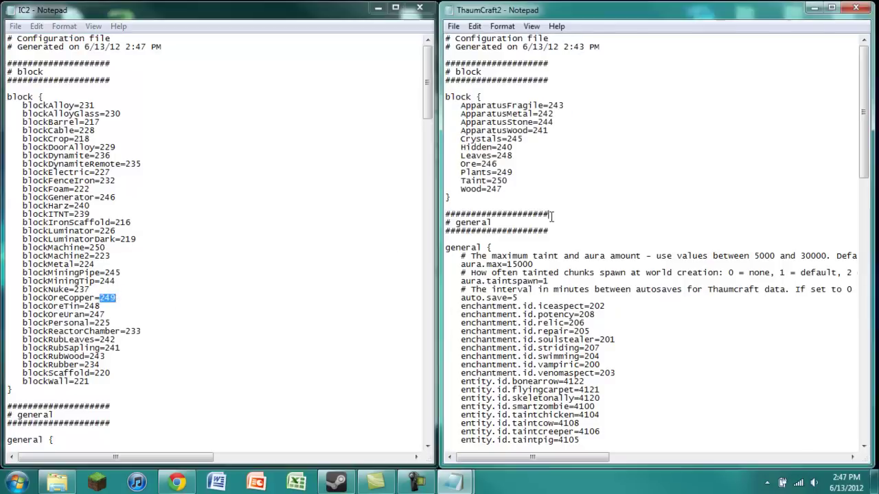
drag(495, 173, 515, 173)
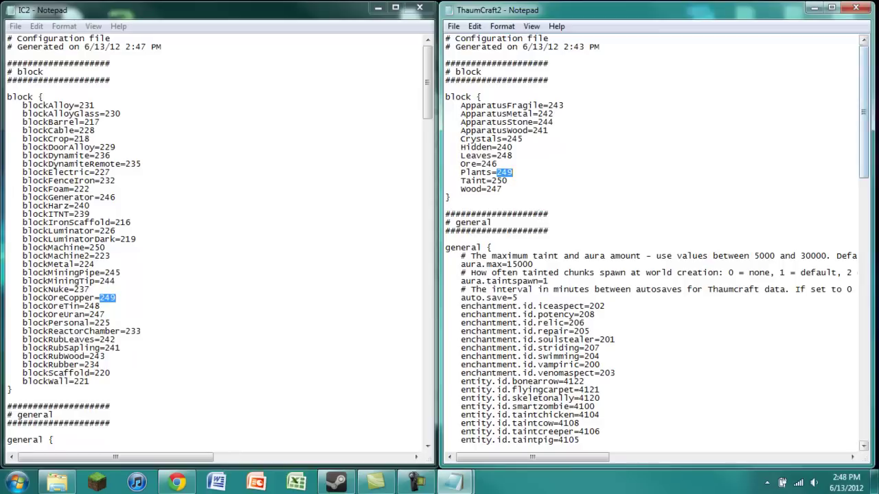
- Try 240 as the Plants block ID in the ThaumCraft2 file and check it against the Hidden entry
click(288, 210)
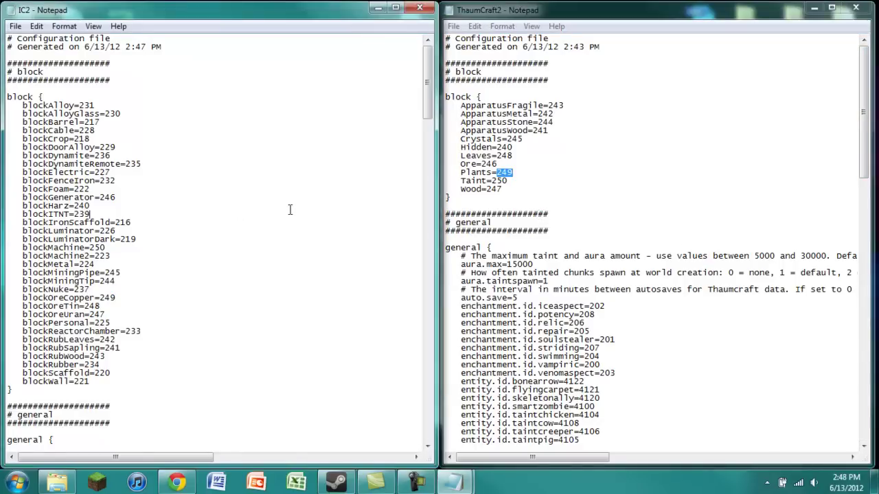
click(549, 220)
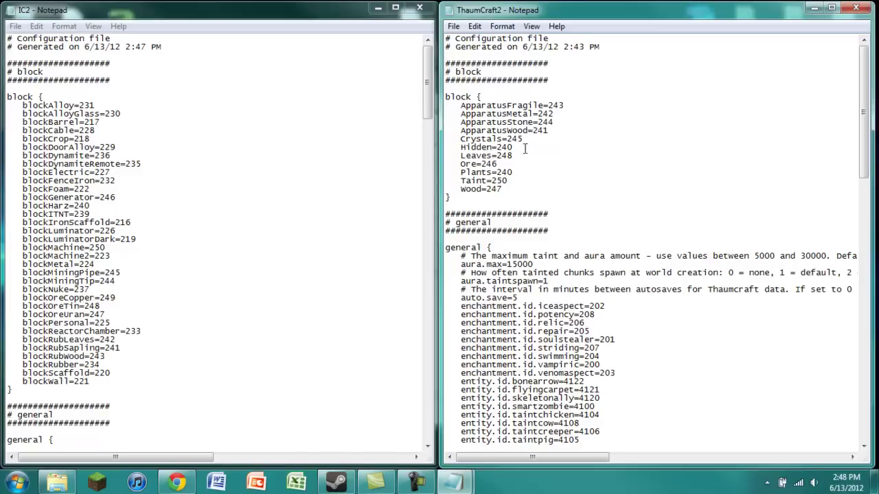
drag(515, 143, 461, 148)
click(492, 156)
- Search the block lists of both files for an unused ID, checking the lowest-numbered IC2 entries
drag(513, 190, 443, 109)
drag(90, 382, 6, 97)
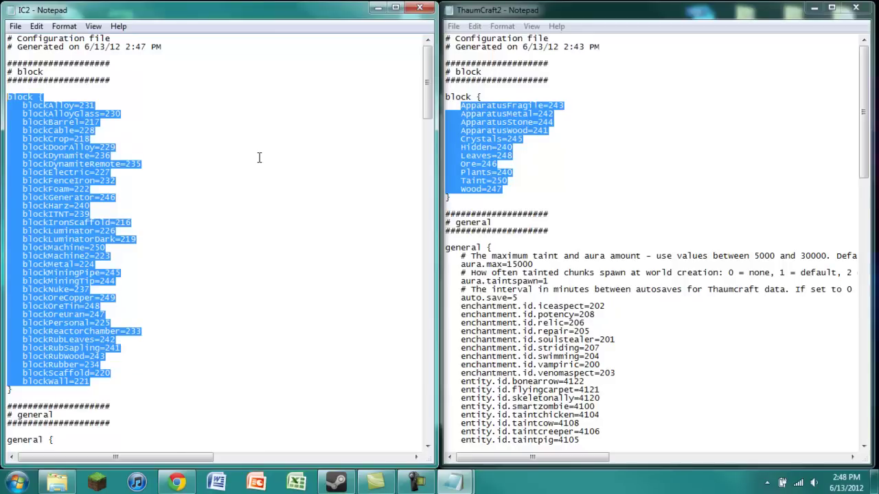
click(63, 198)
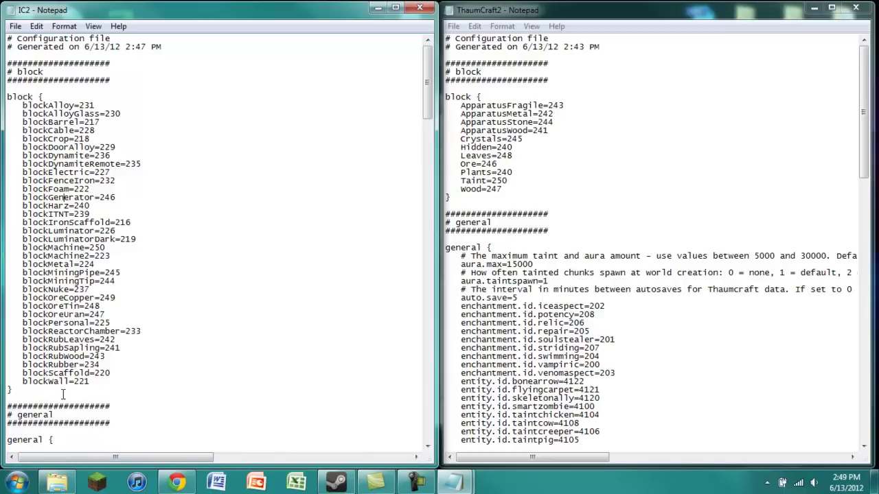
click(515, 197)
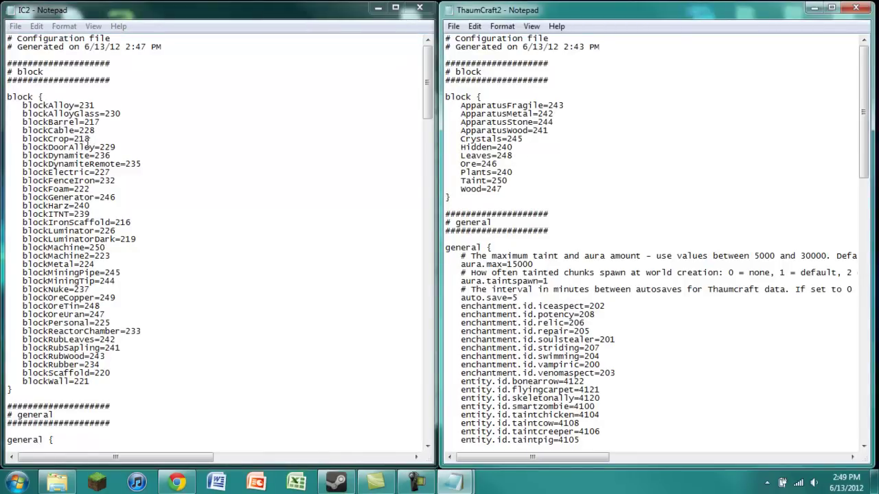
drag(90, 141, 84, 116)
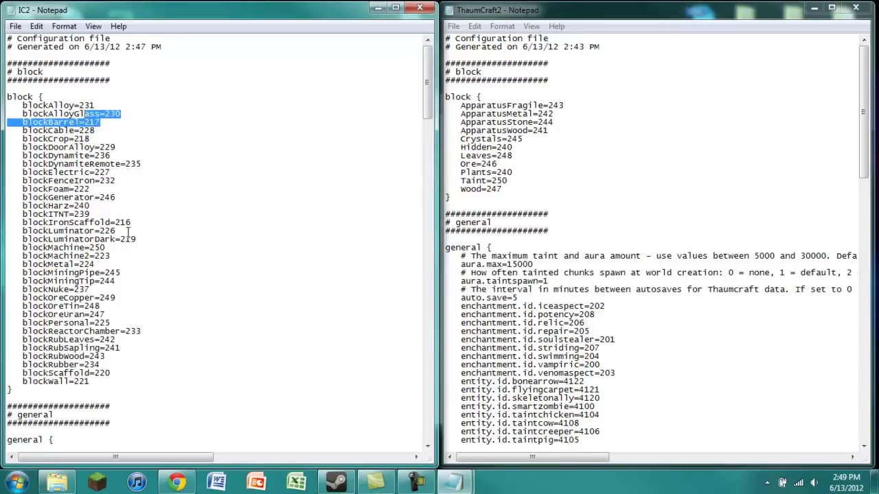
drag(133, 220, 124, 219)
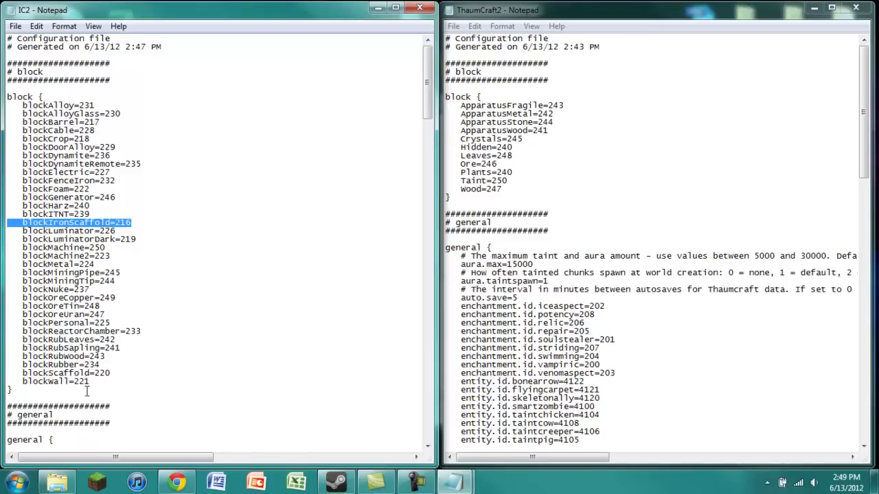
- Set the Plants block ID to 215 in the ThaumCraft2 configuration file
click(518, 175)
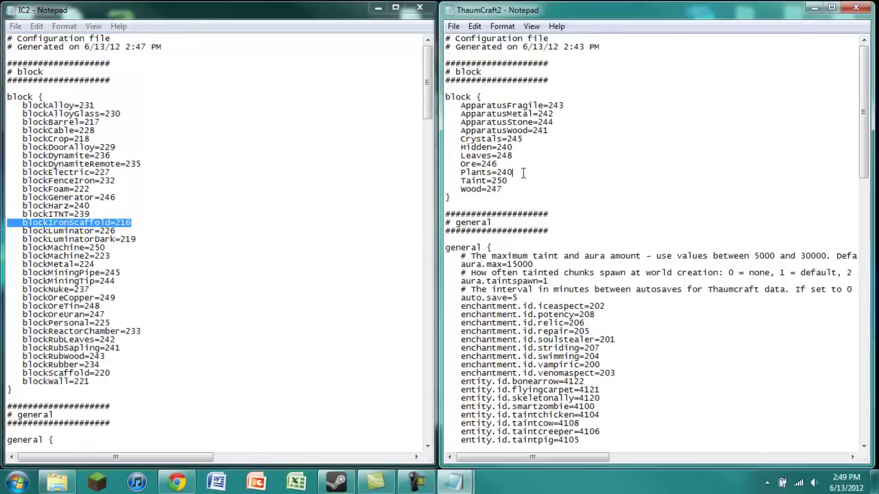
key(BackSpace)
key(BackSpace)
text(15)
- Check the remaining block IDs of both files for duplicates, comparing ApparatusWood in ThaumCraft2 with blockRubSapling in IC2
drag(451, 198, 493, 105)
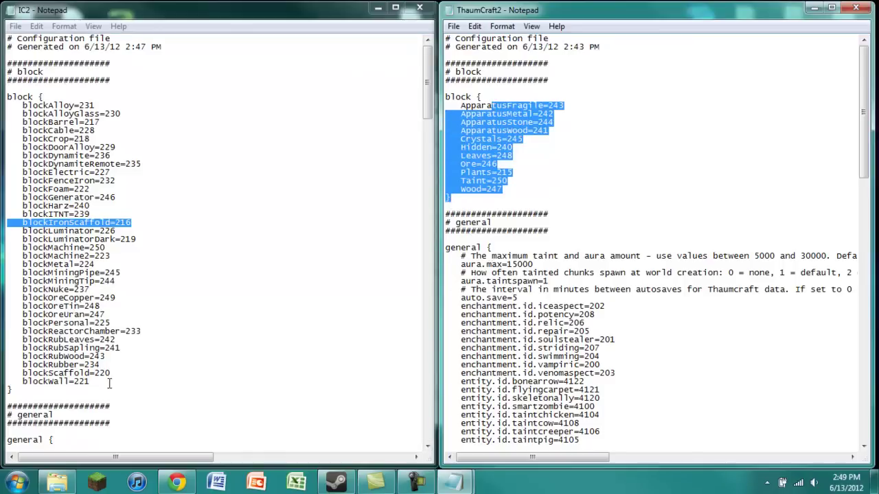
drag(110, 382, 4, 41)
click(185, 206)
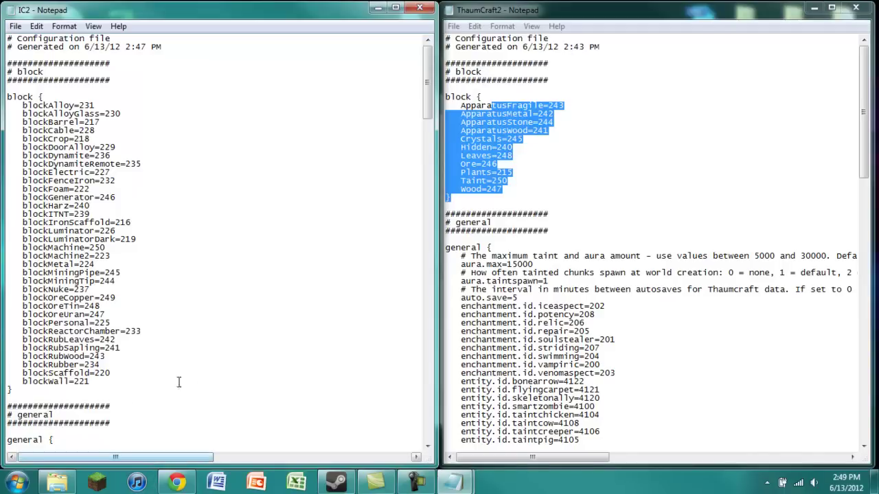
click(524, 148)
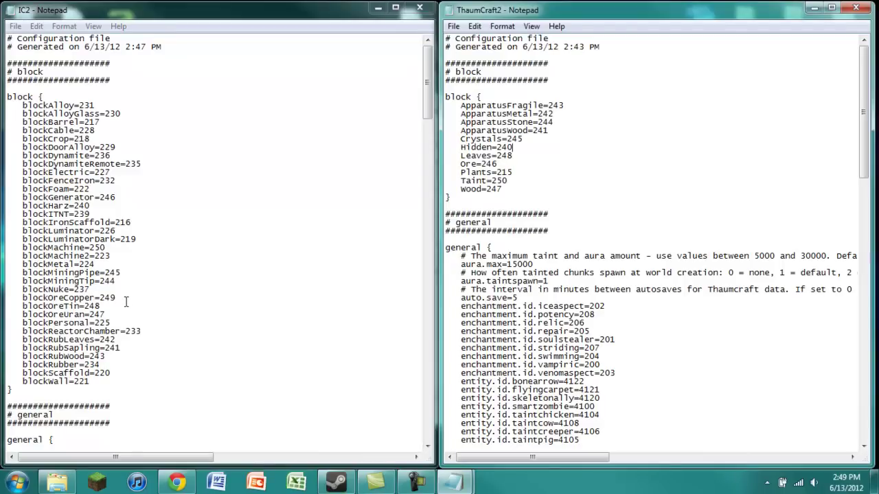
drag(549, 130, 531, 136)
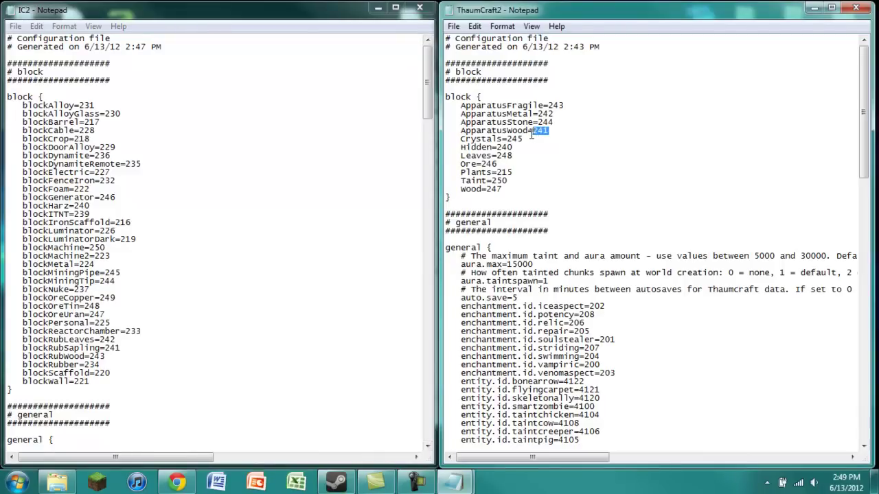
click(101, 348)
key(shift+Home)
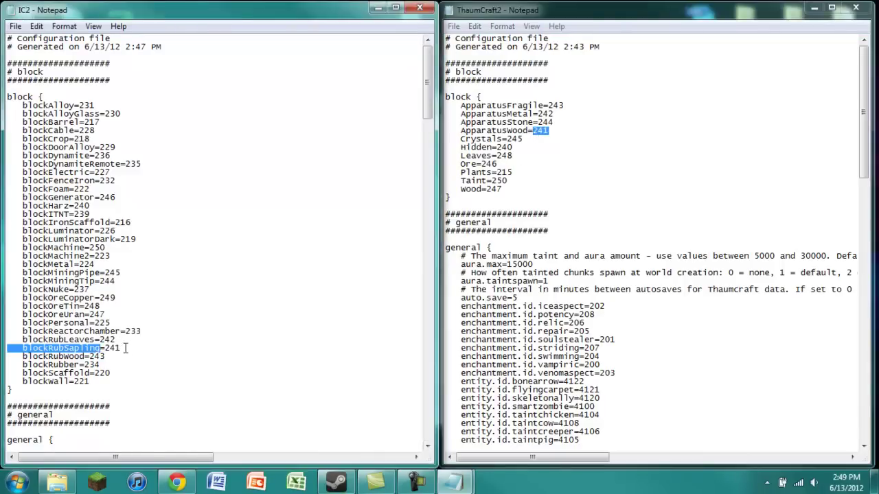
- Compare the ID of blockRubSapling and the rest of the IC2 block list with the ThaumCraft2 block list
drag(126, 348, 105, 348)
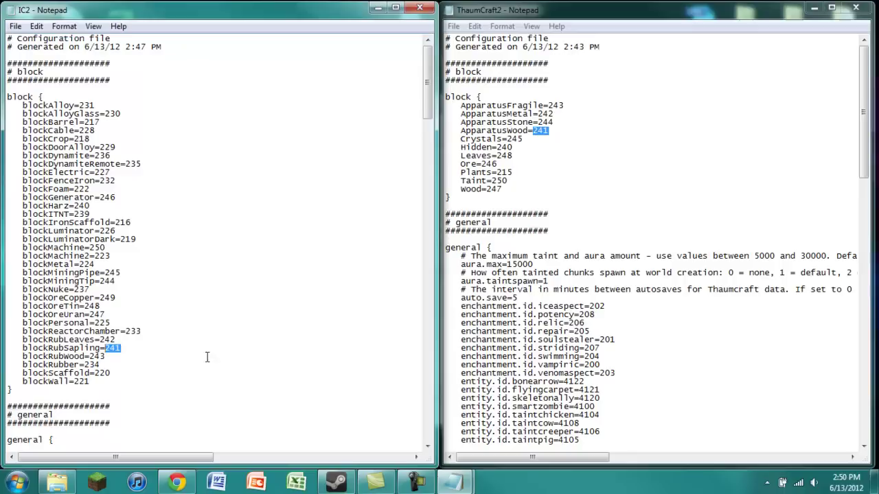
drag(160, 383, 9, 96)
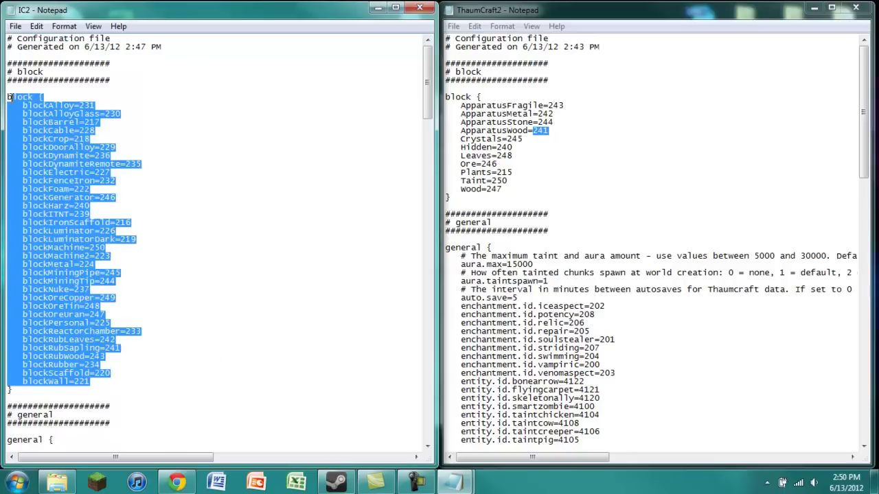
click(521, 172)
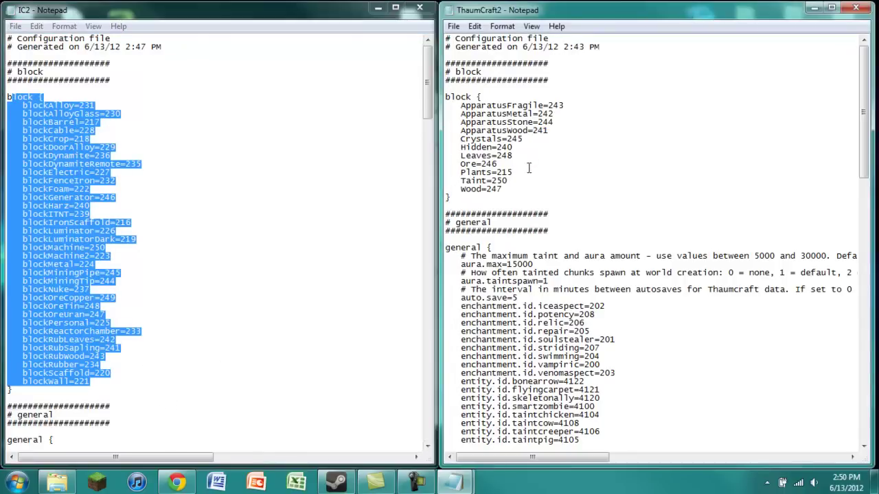
- Set the ThaumCraft2 block IDs to 214 for ApparatusFragile, 213 for ApparatusMetal, 212 for ApparatusStone and 211 for ApparatusWood
click(572, 104)
key(BackSpace)
key(BackSpace)
text(1)
text(12)
key(BackSpace)
text(12)
key(BackSpace)
key(BackSpace)
text(11)
- Set the ThaumCraft2 block IDs to 210 for Crystals, 209 for Hidden and 208 for Leaves
key(Down)
key(BackSpace)
key(BackSpace)
text(10)
key(BackSpace)
key(BackSpace)
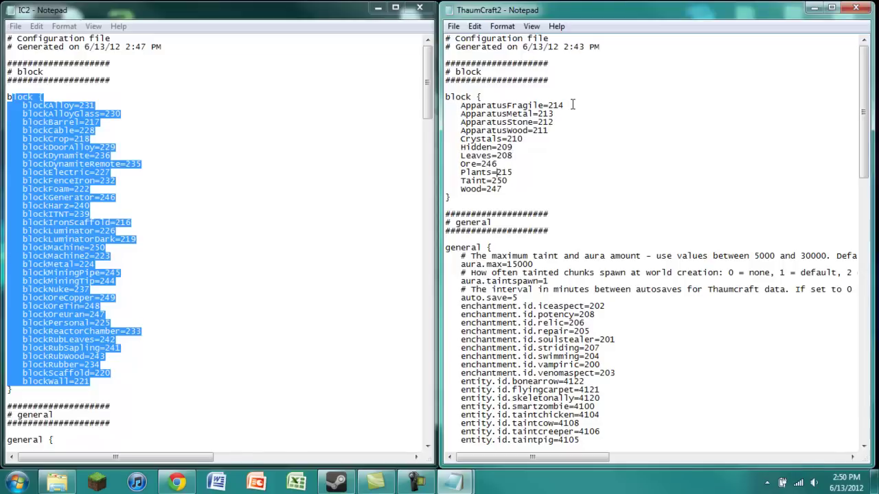
- Set the ThaumCraft2 block IDs to 207 for Ore, 206 for Plants, 205 for Taint and 215 for Wood, and review the edited list
key(BackSpace)
key(BackSpace)
text(07)
text(06)
text(05)
drag(558, 165, 546, 98)
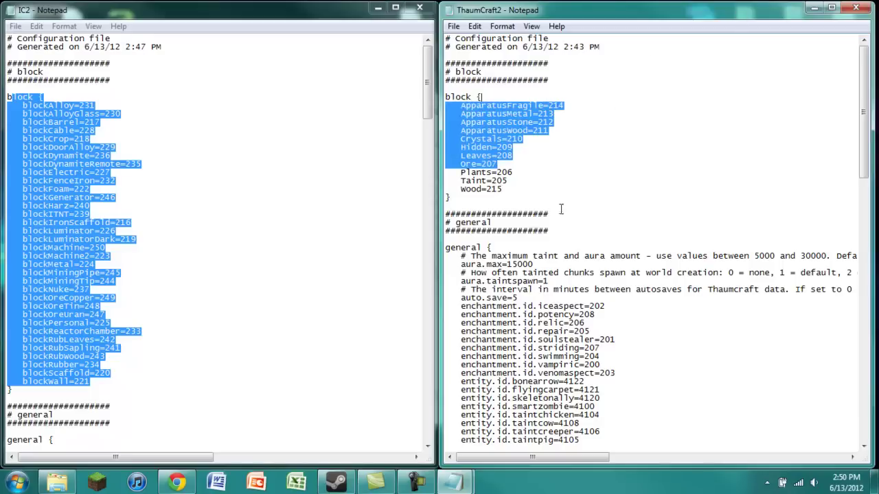
click(562, 209)
click(695, 79)
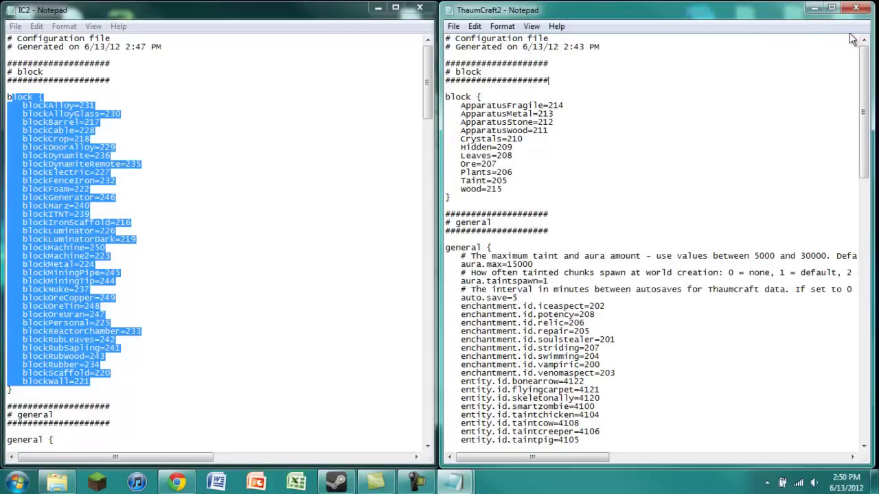
- Save the ThaumCraft2 changes, and close both configuration files and the config folder
click(855, 8)
click(301, 101)
click(420, 7)
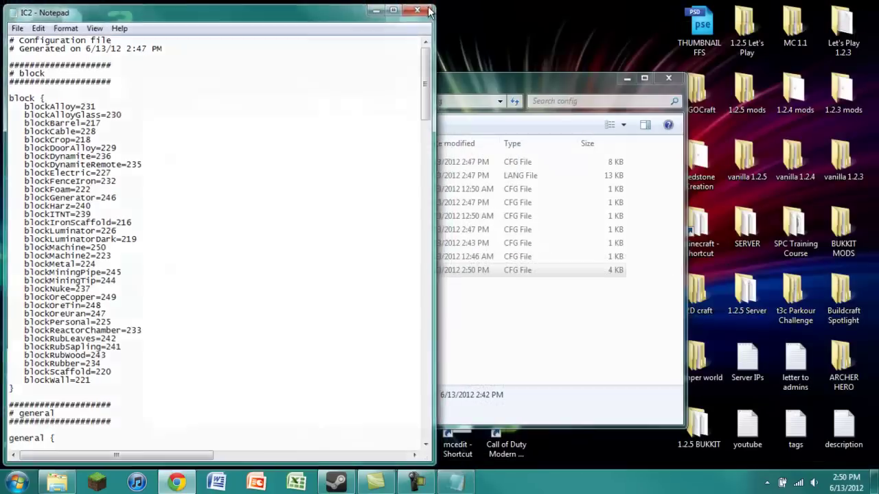
click(668, 78)
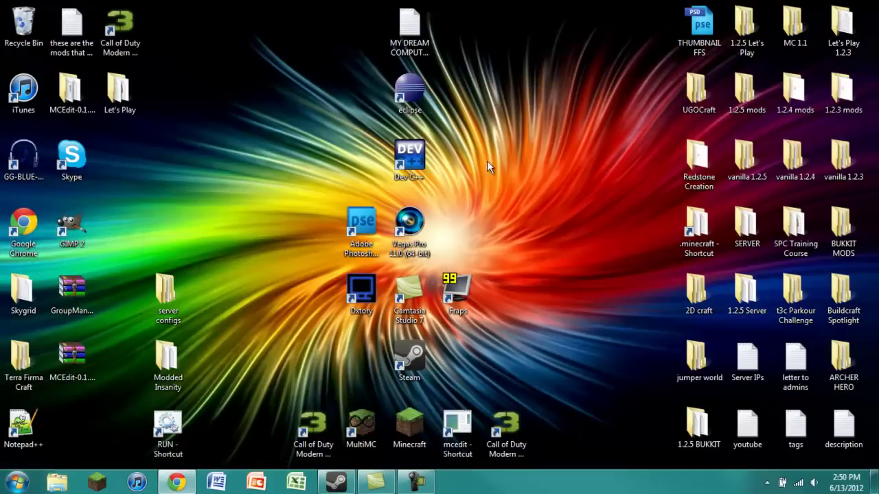
- Start the Minecraft launcher and log in with the remembered account
click(414, 418)
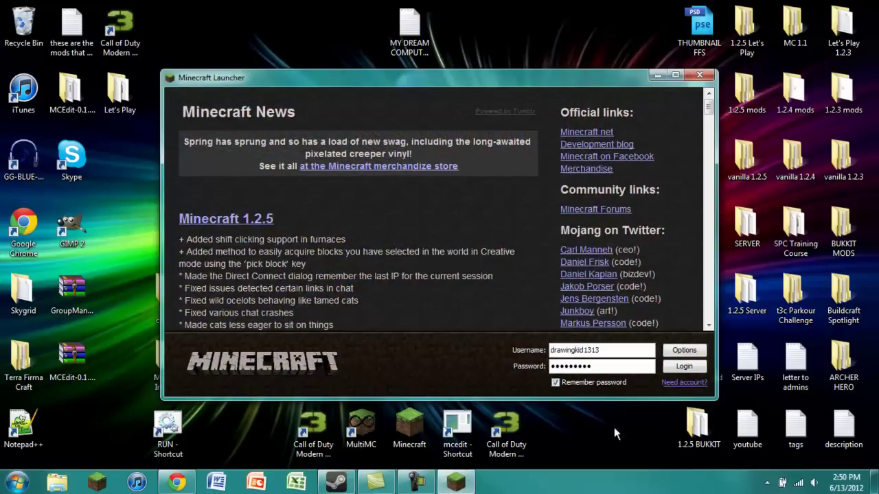
click(683, 367)
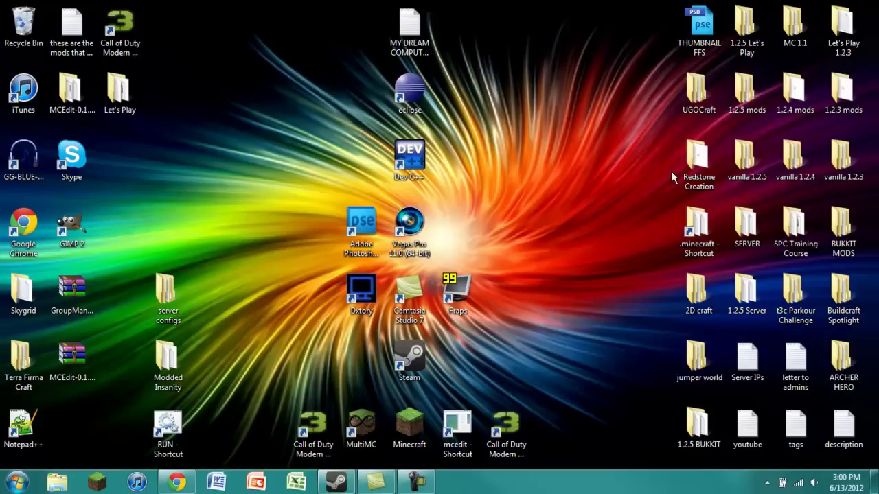
- Look through the .minecraft folder, its config subfolder and the jar folder of 1.2.5 Let's Play, and close them
double_click(698, 223)
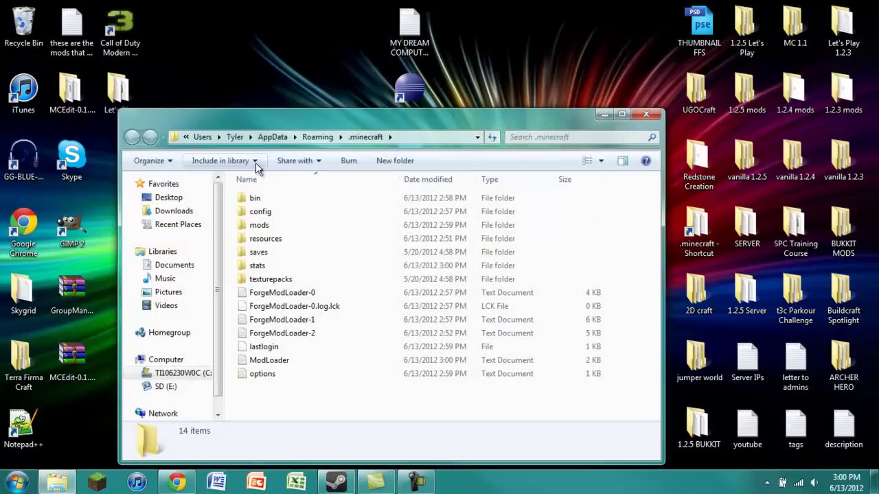
double_click(747, 27)
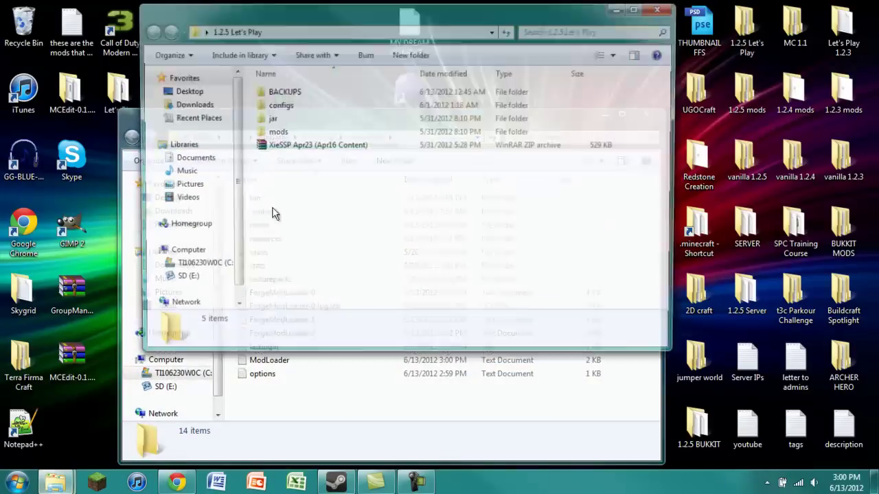
double_click(294, 120)
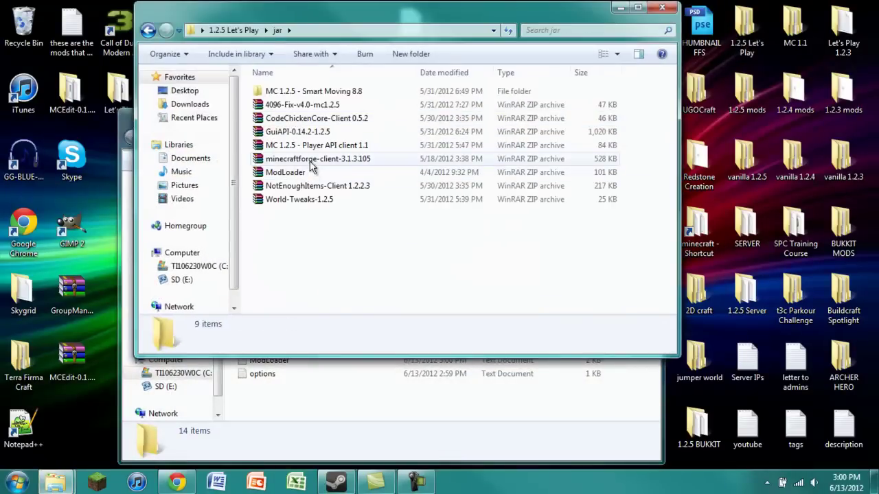
click(662, 8)
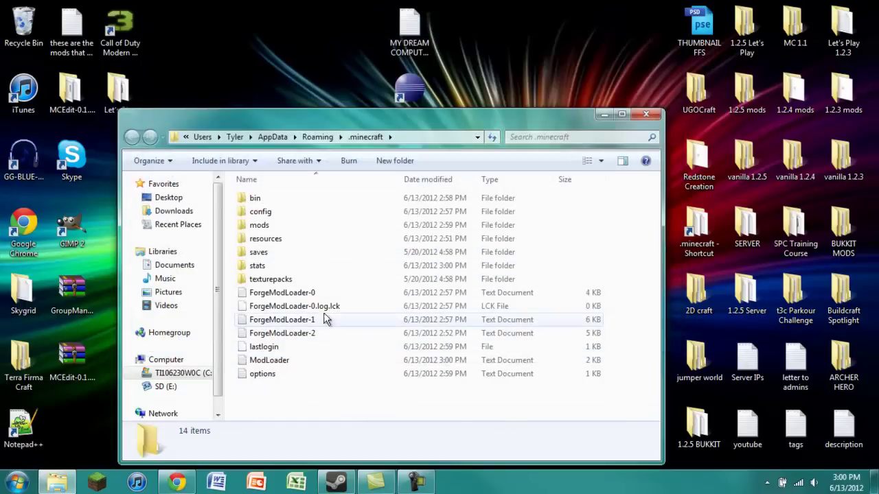
double_click(264, 212)
click(133, 139)
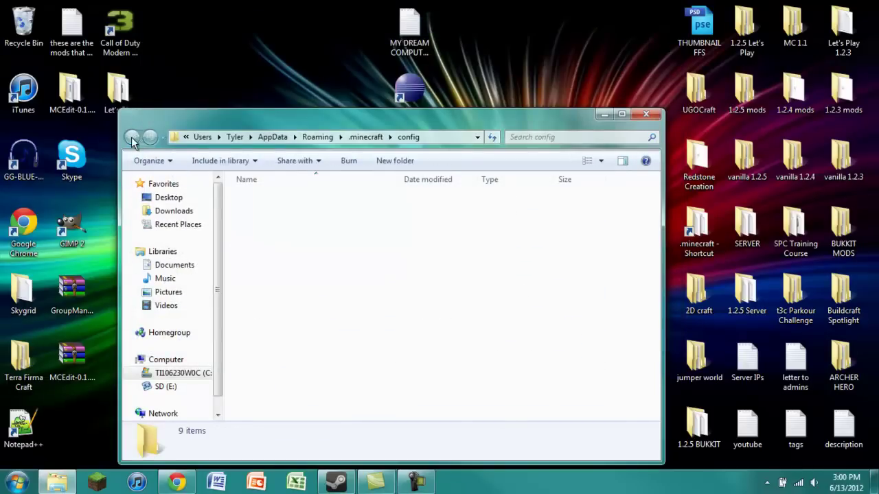
click(646, 114)
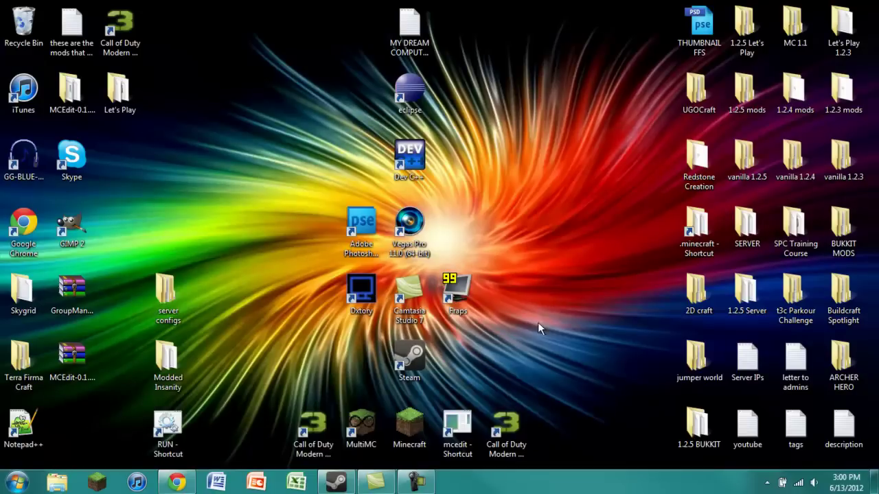
- Log in to Minecraft and create a Creative singleplayer world named New World, resuming play after the game menu appears
click(409, 426)
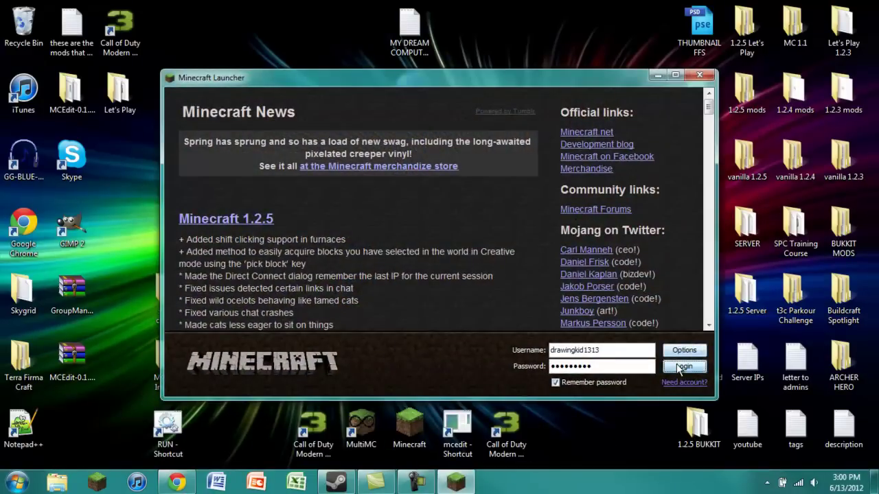
click(678, 373)
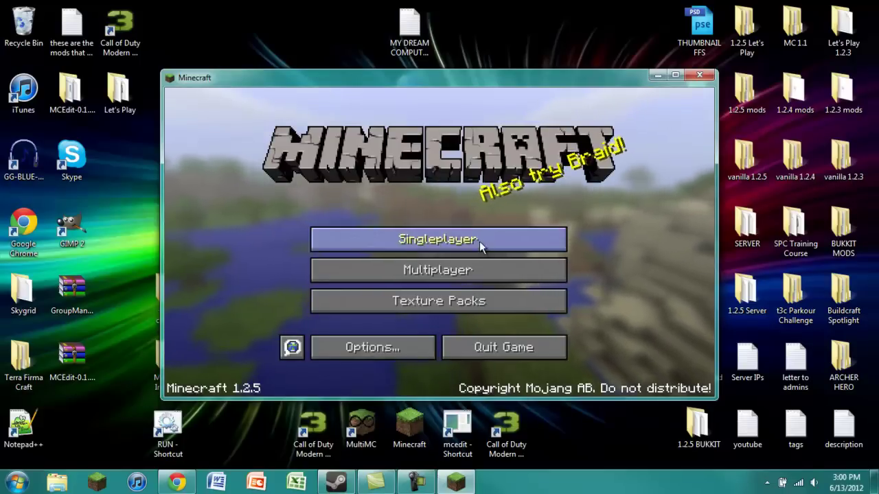
click(481, 239)
click(522, 336)
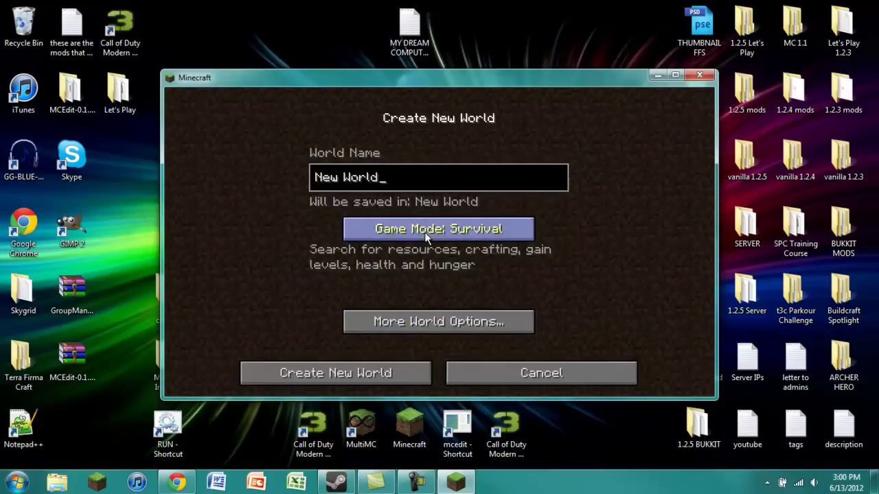
click(353, 381)
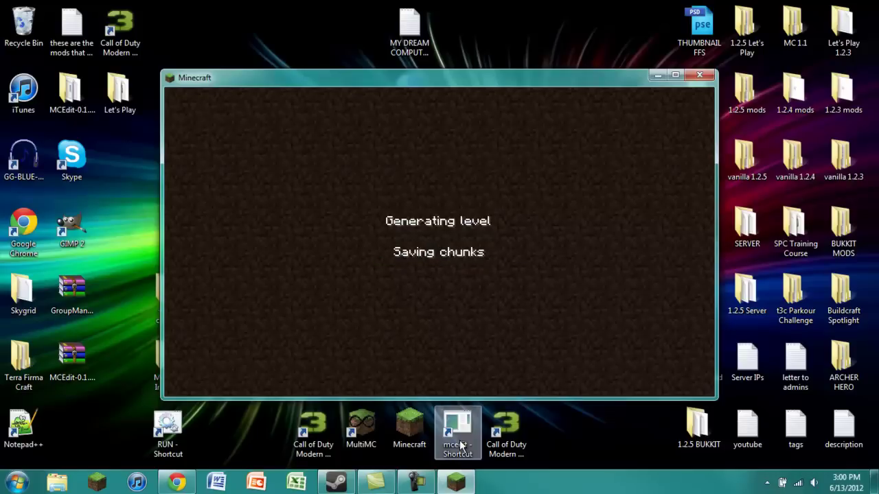
key(Escape)
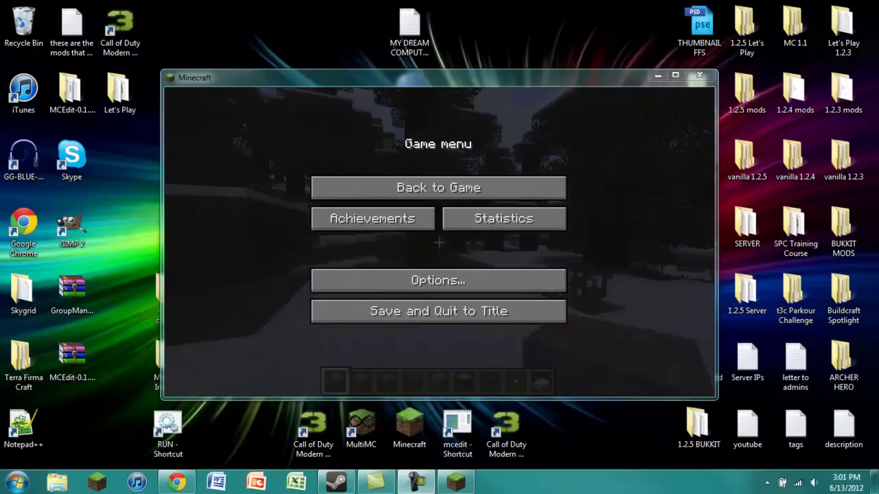
click(400, 188)
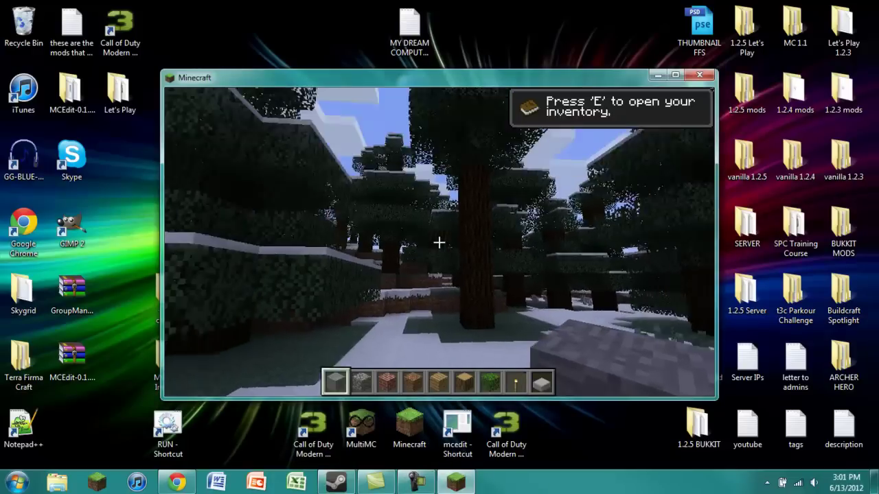
- Browse the Creative item selection for the ThaumCraft and IndustrialCraft 2 blocks and items, and close the game
key(e)
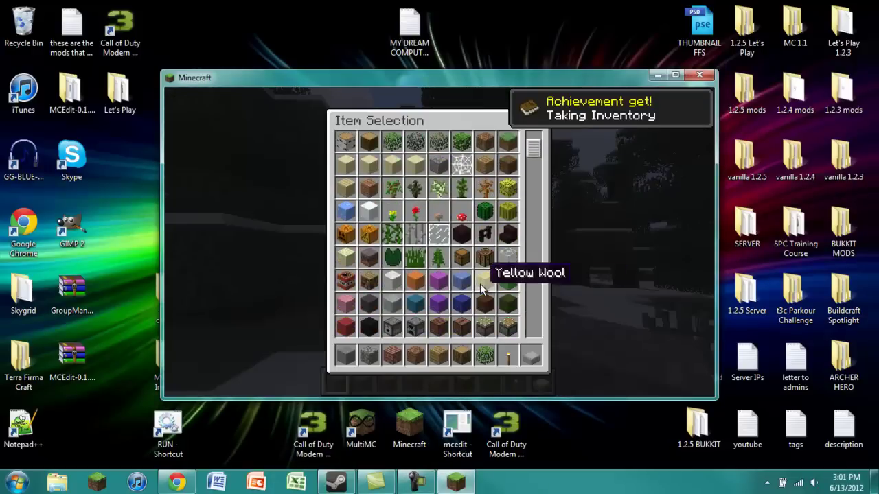
scroll(480, 288, down, 6)
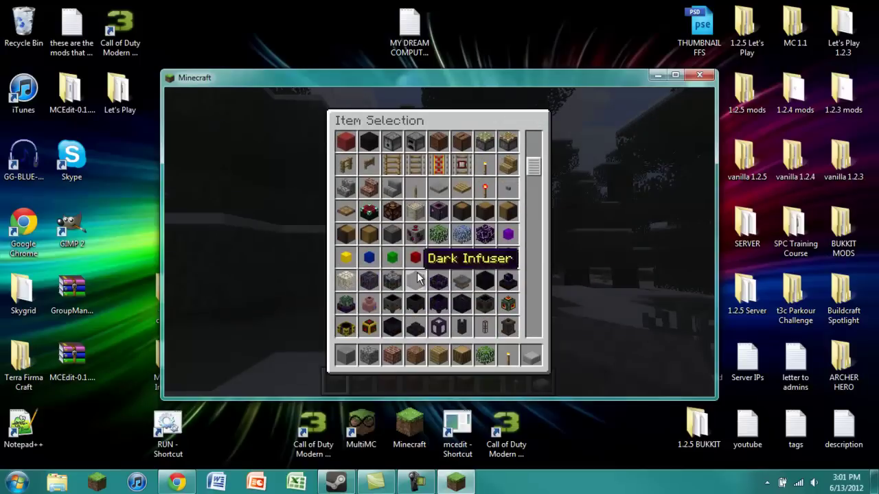
scroll(471, 291, down, 7)
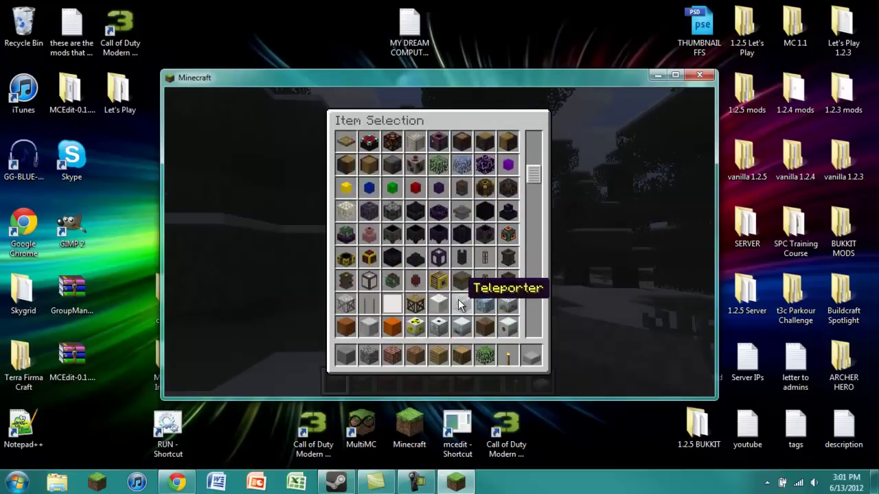
scroll(412, 220, down, 1)
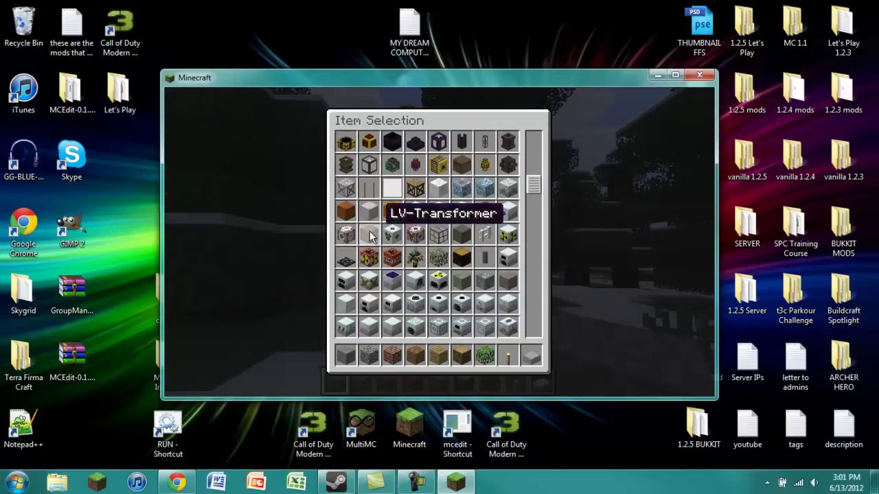
scroll(458, 264, down, 20)
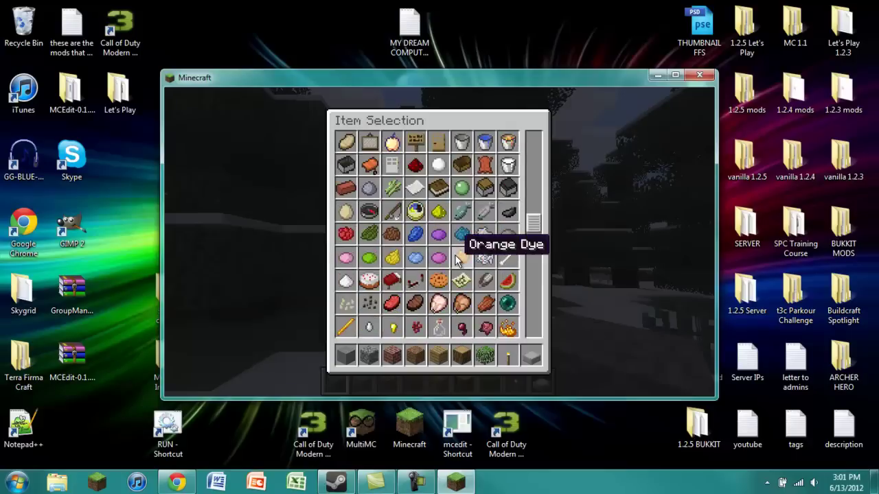
scroll(458, 261, down, 20)
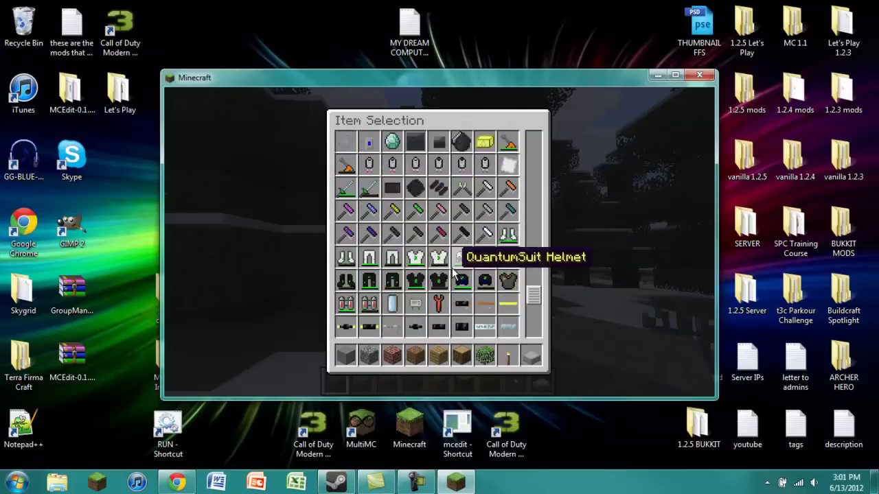
scroll(452, 274, down, 20)
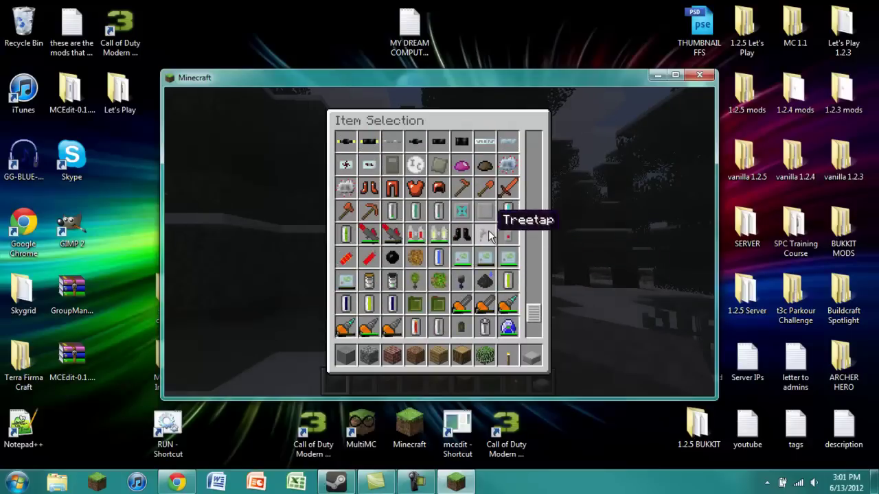
scroll(491, 232, up, 7)
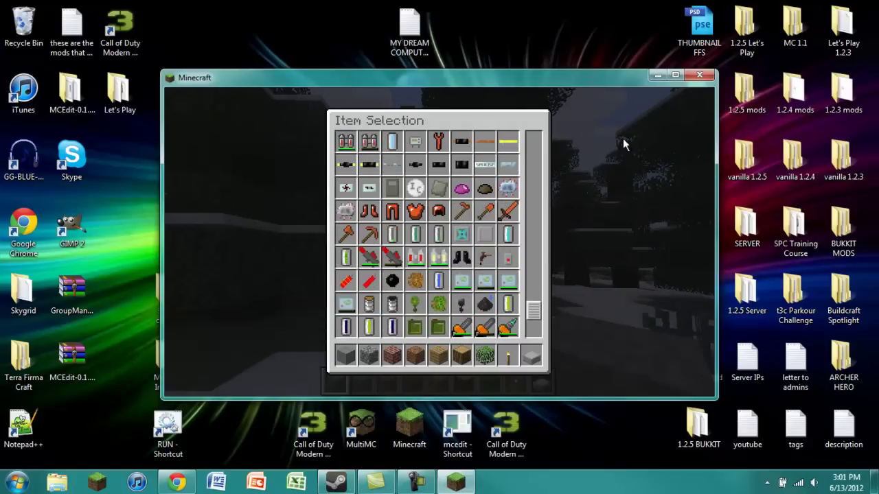
click(700, 74)
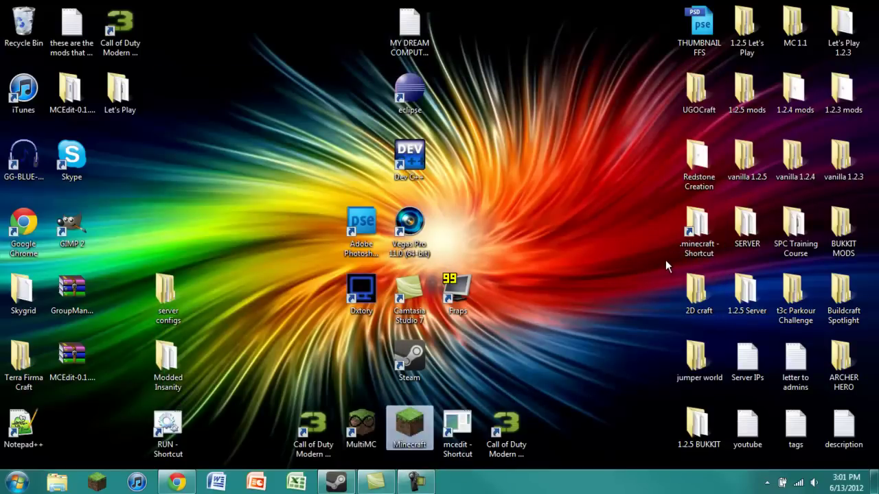
drag(665, 260, 137, 12)
click(189, 72)
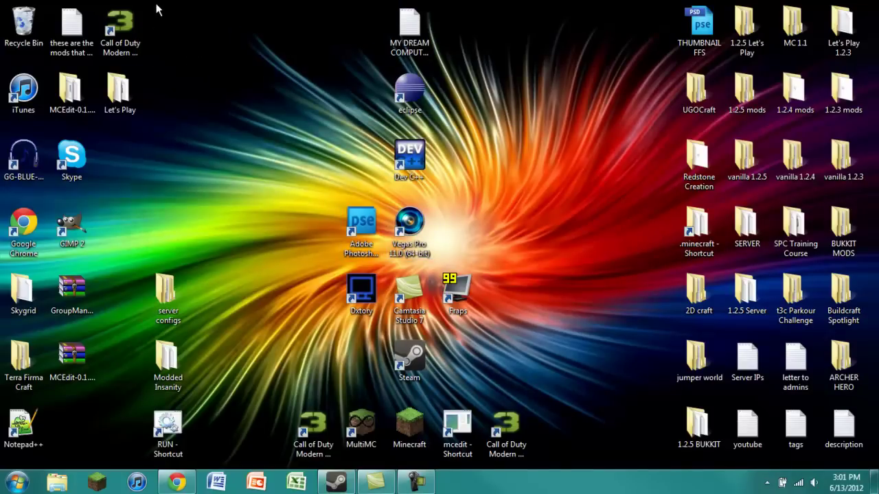
drag(146, 9, 682, 314)
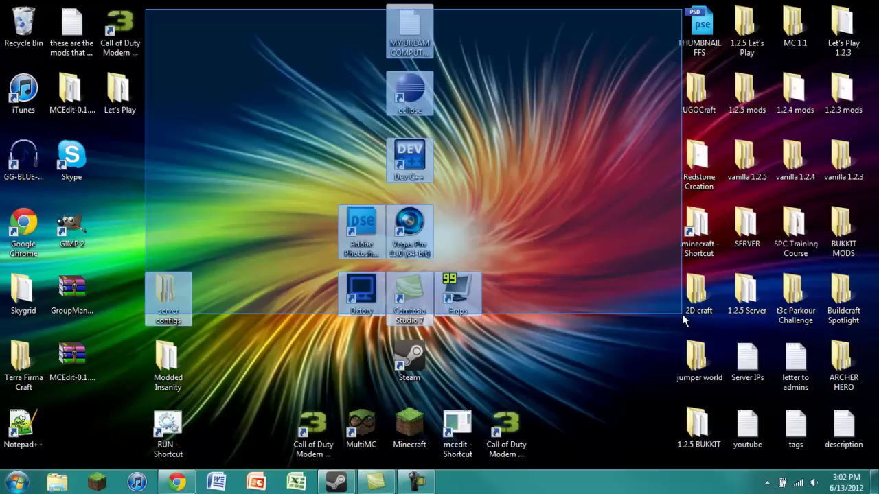
drag(682, 314, 677, 324)
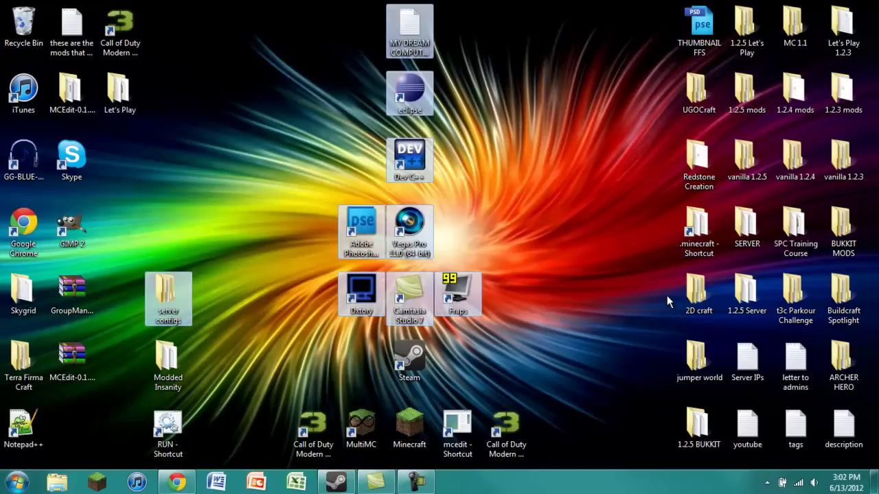
click(667, 298)
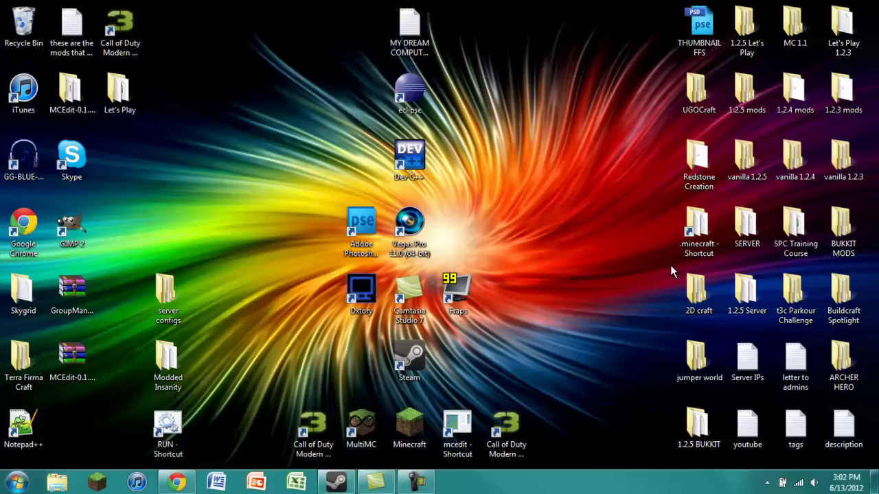
drag(670, 265, 434, 10)
click(473, 17)
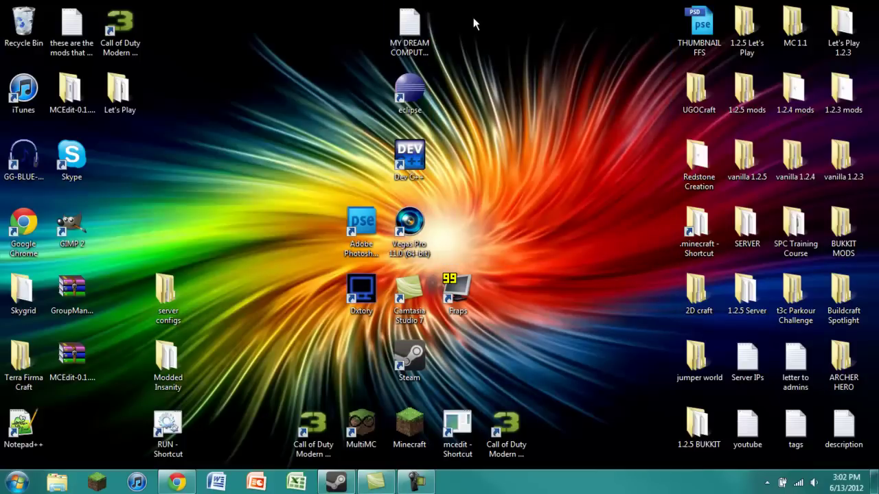